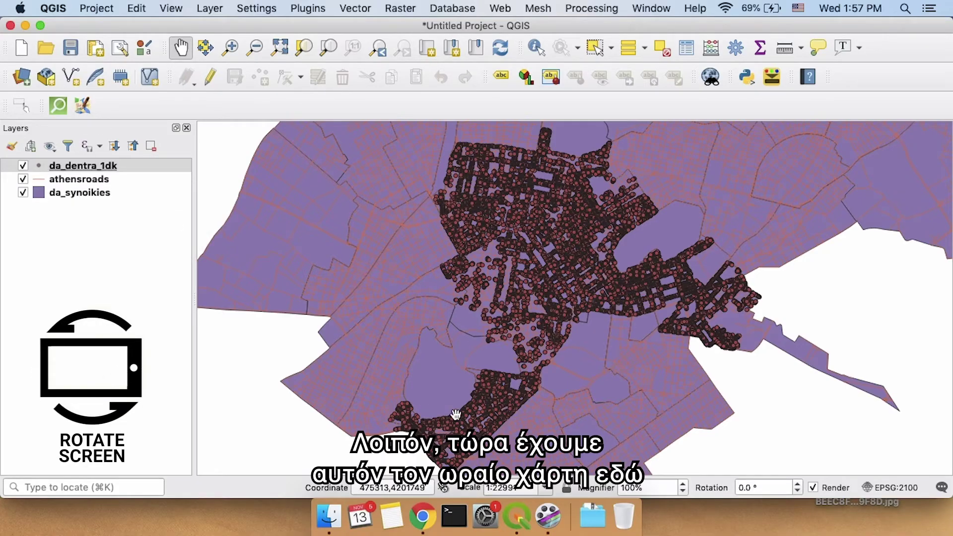
Step: Zoom in three times on the dense tree area to reach scale 1:2874, then return to panning
left_click(230, 47)
left_click(606, 245)
left_click(510, 277)
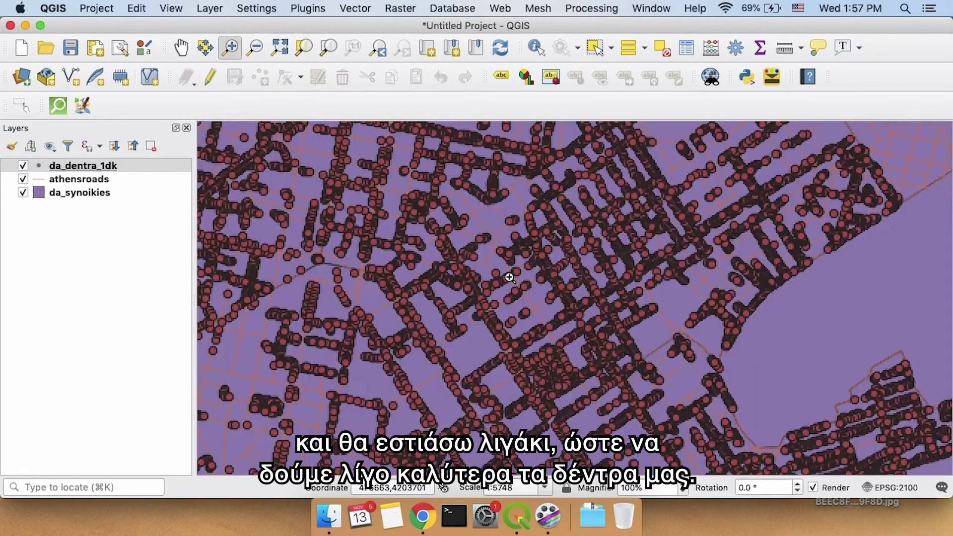
left_click(586, 298)
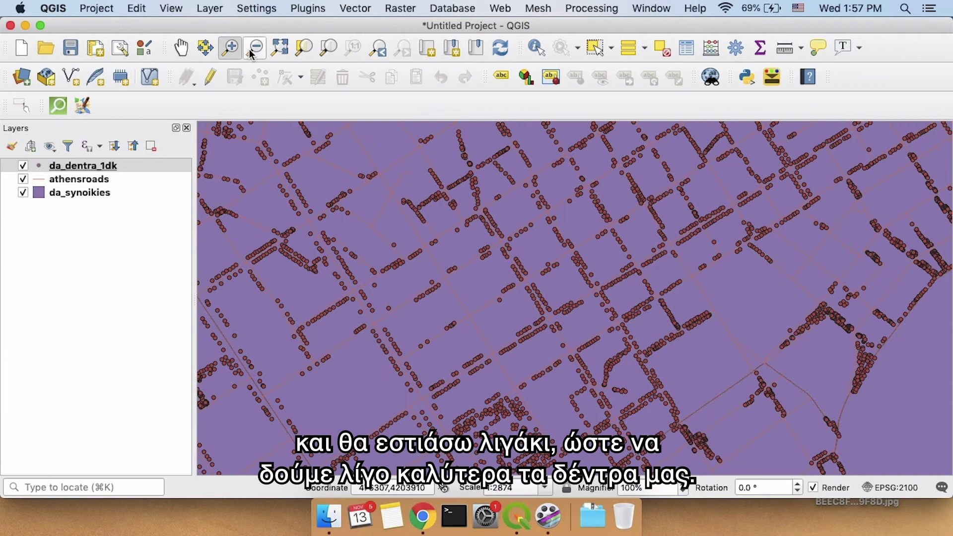
left_click(180, 47)
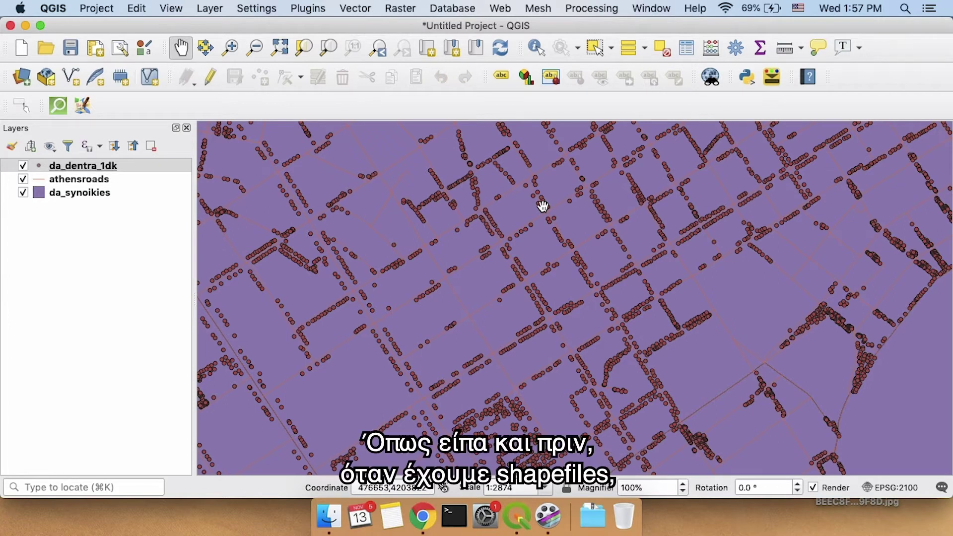
left_click(328, 515)
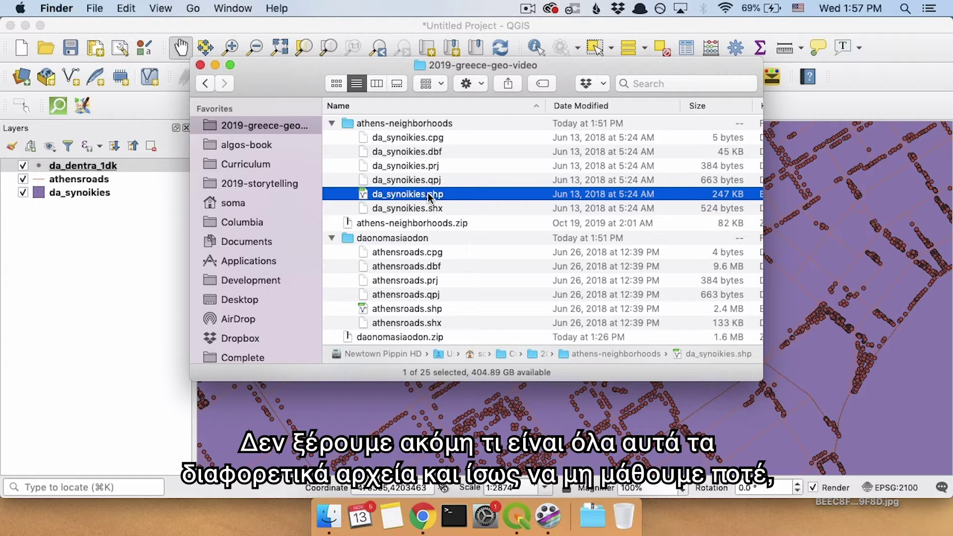
left_click(457, 139)
left_click(457, 152)
left_click(458, 165)
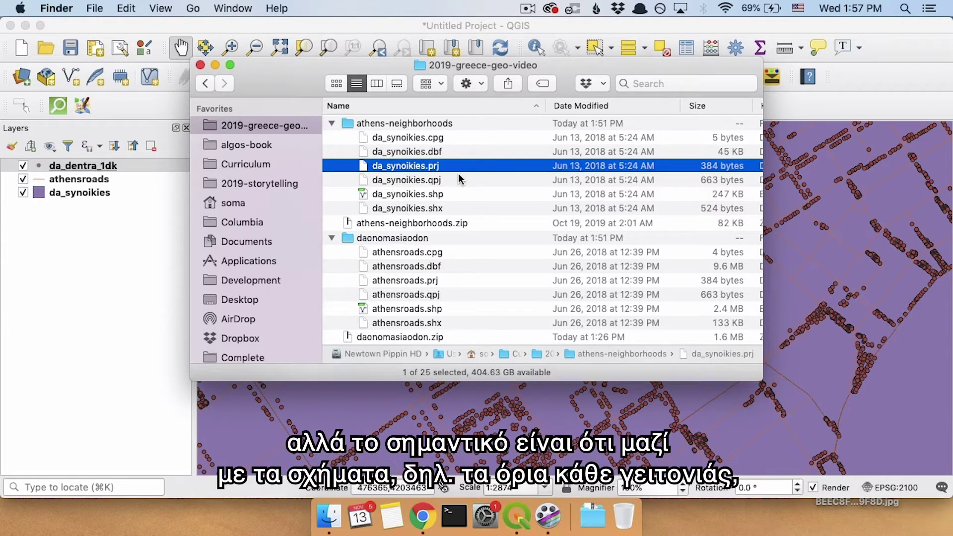
left_click(458, 179)
left_click(448, 194)
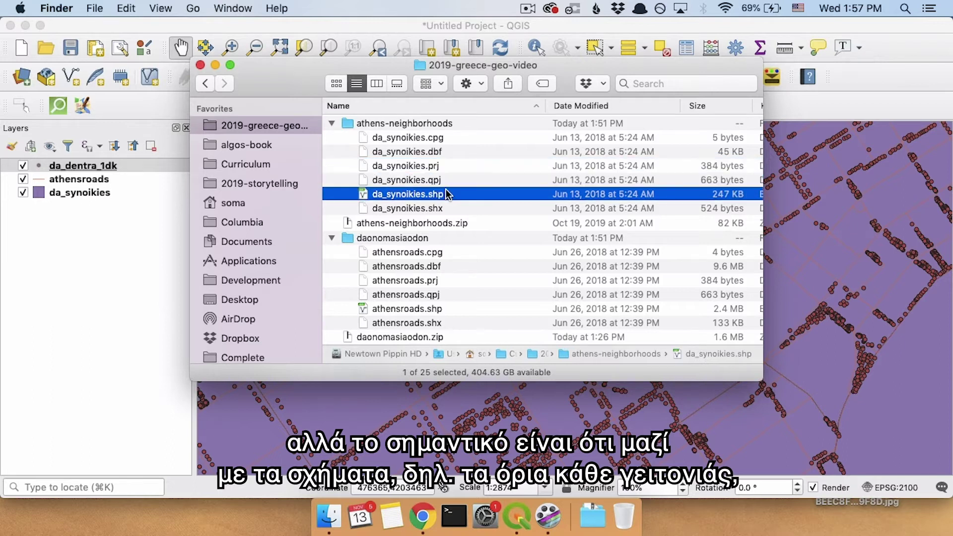
left_click(119, 271)
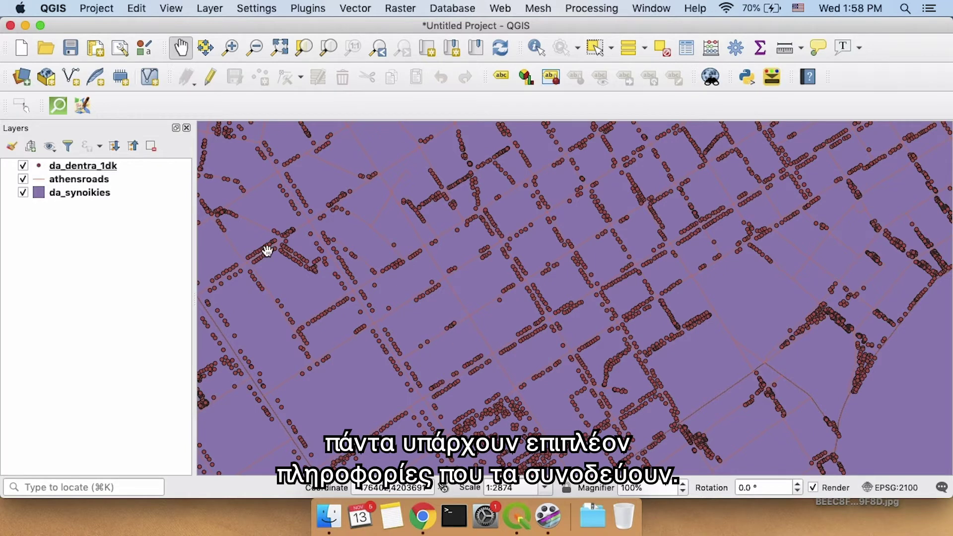
Step: Open the da_dentra_1dk attribute table and scroll across its name, height, street and condition columns
right_click(109, 170)
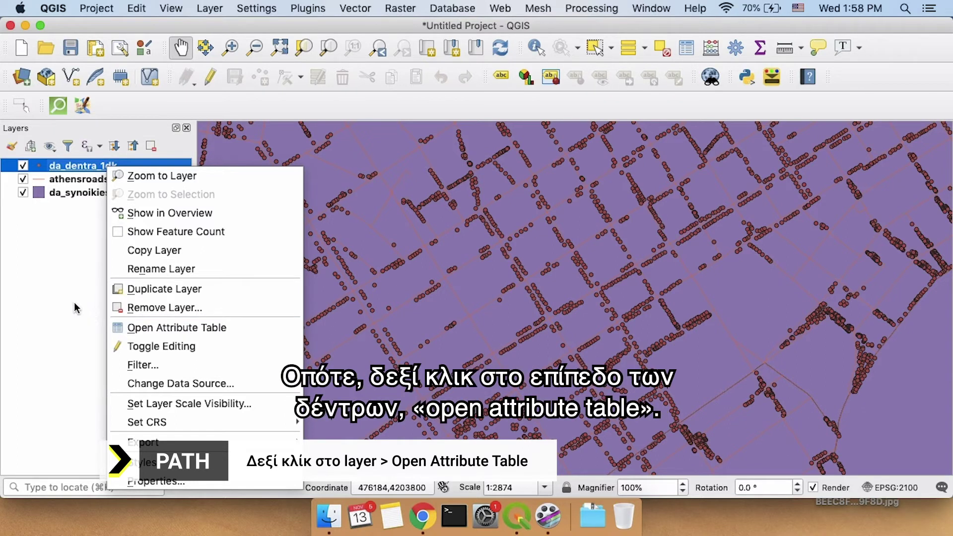
left_click(92, 315)
right_click(98, 168)
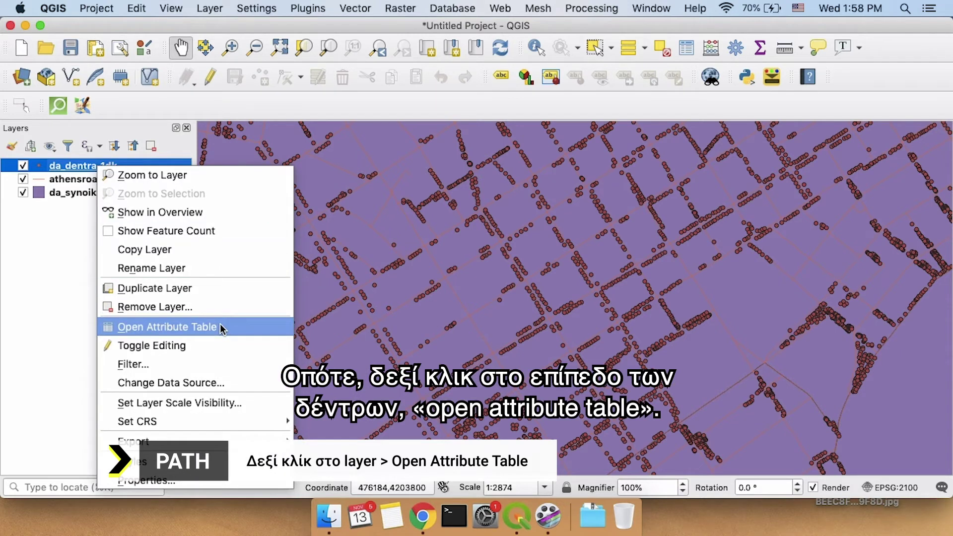
left_click(174, 326)
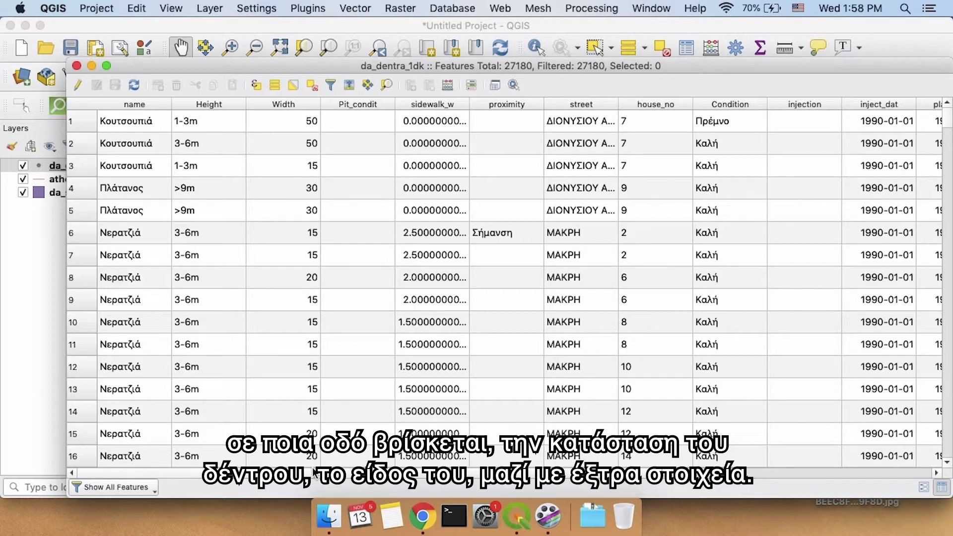
scroll(347, 479, "right", 2)
scroll(388, 483, "right", 3)
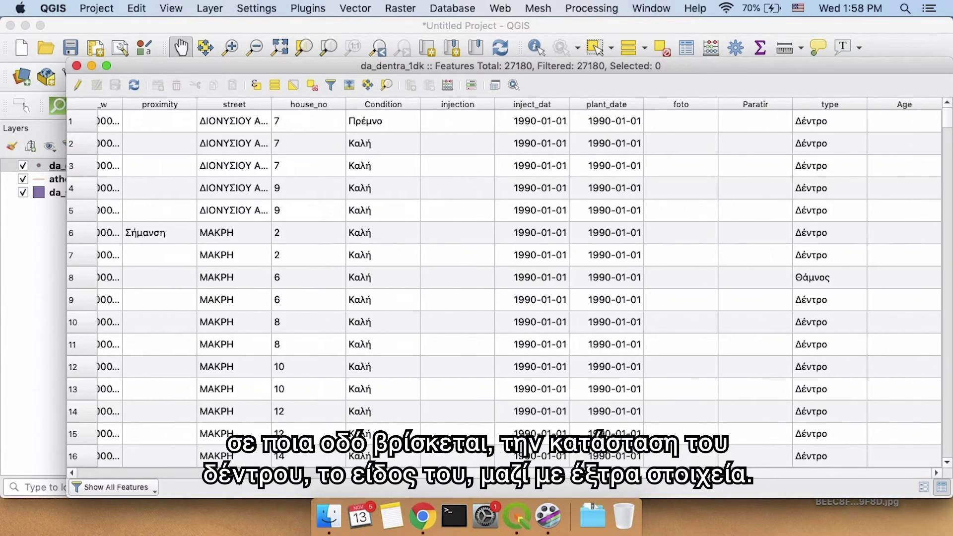
scroll(193, 424, "left", 5)
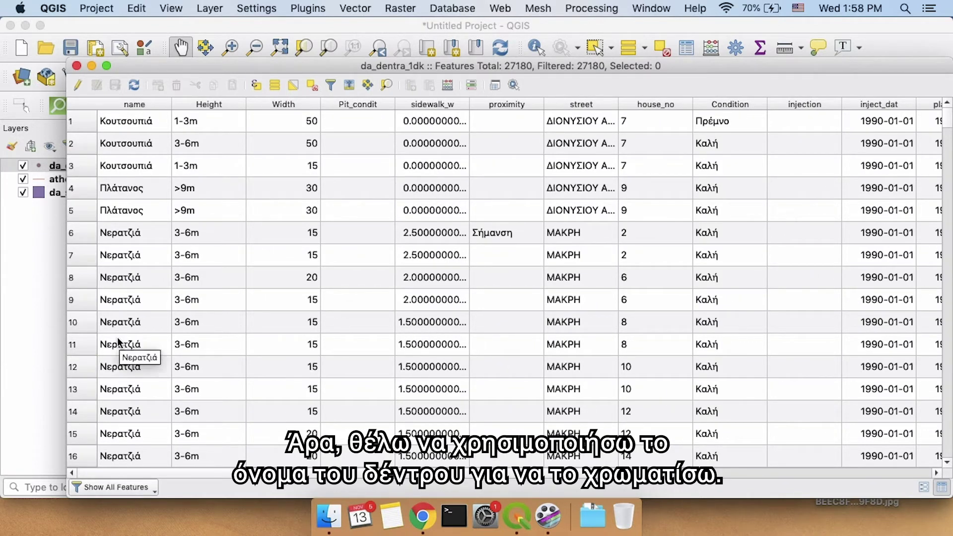
Step: Close the tree table and open the athensroads attribute table, scrolling right to its street fields
left_click(77, 66)
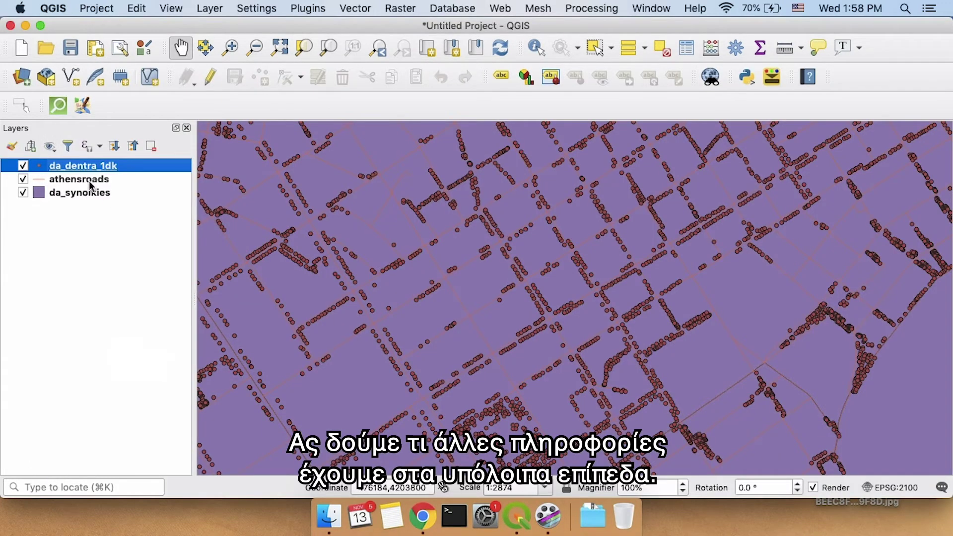
left_click(93, 179)
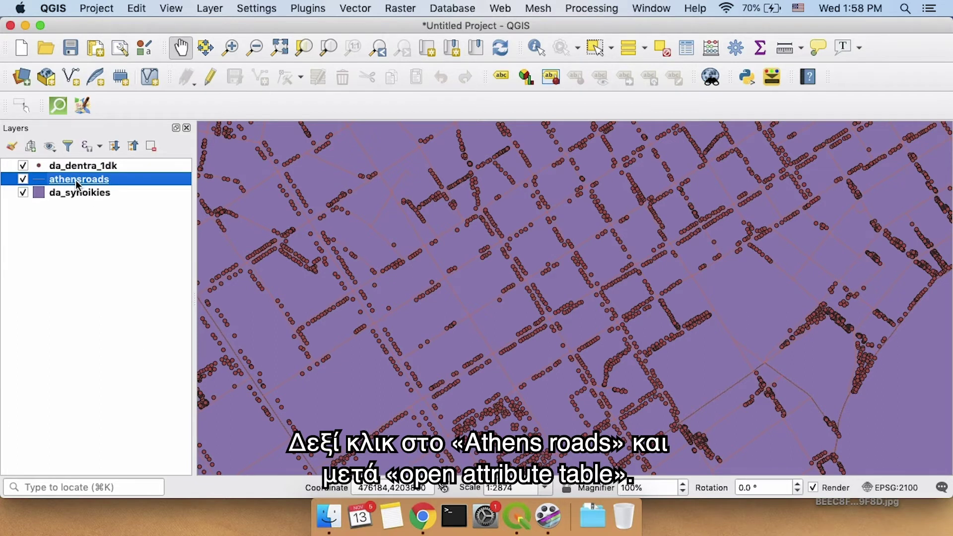
right_click(77, 184)
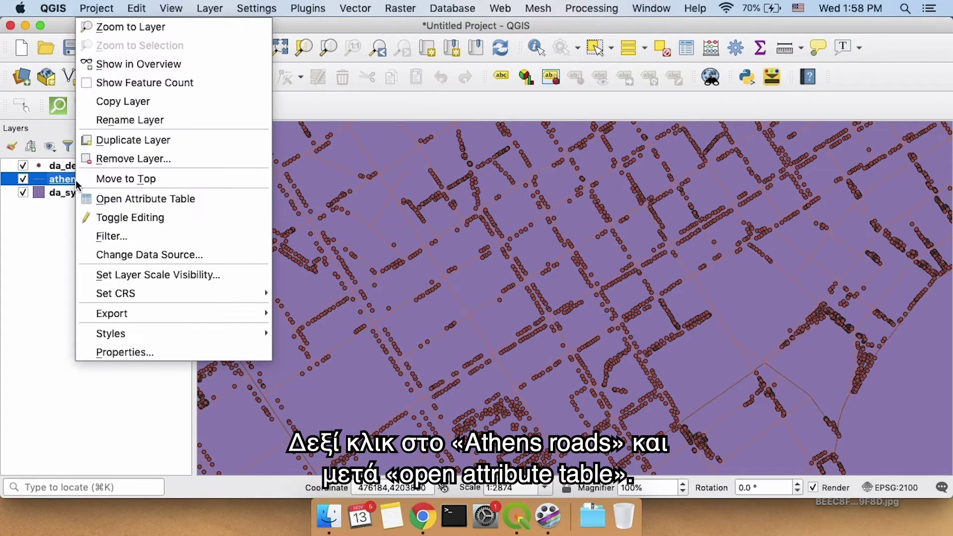
left_click(120, 204)
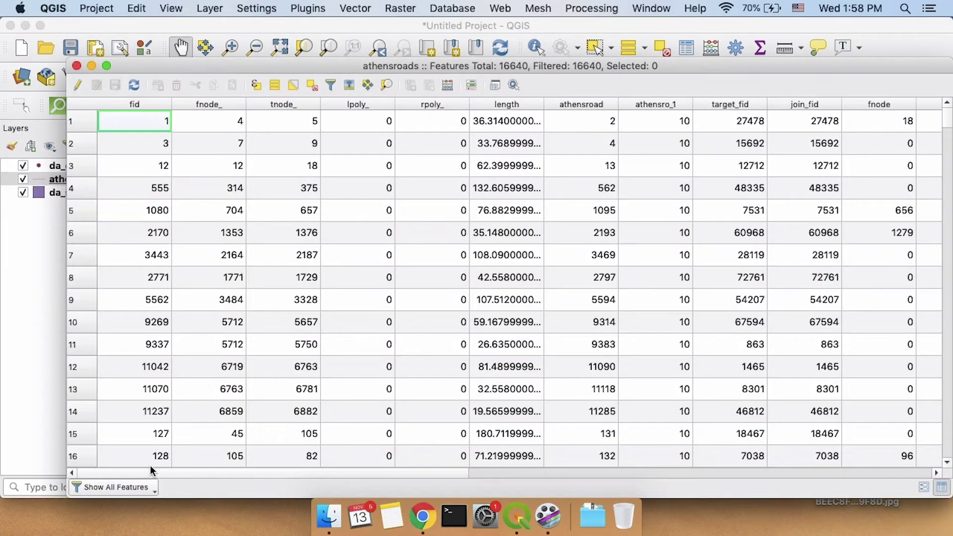
left_click_drag(153, 469, 329, 469)
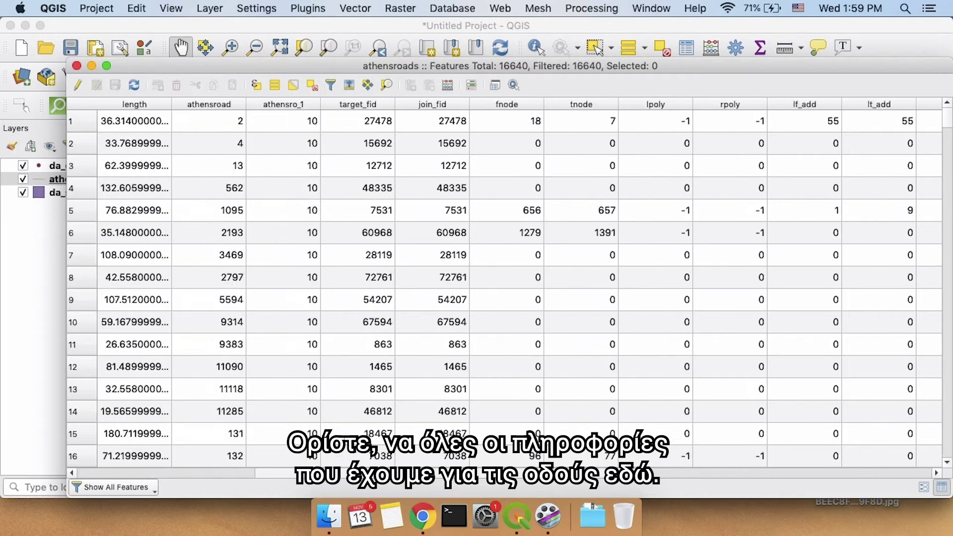
scroll(704, 469, "right", 10)
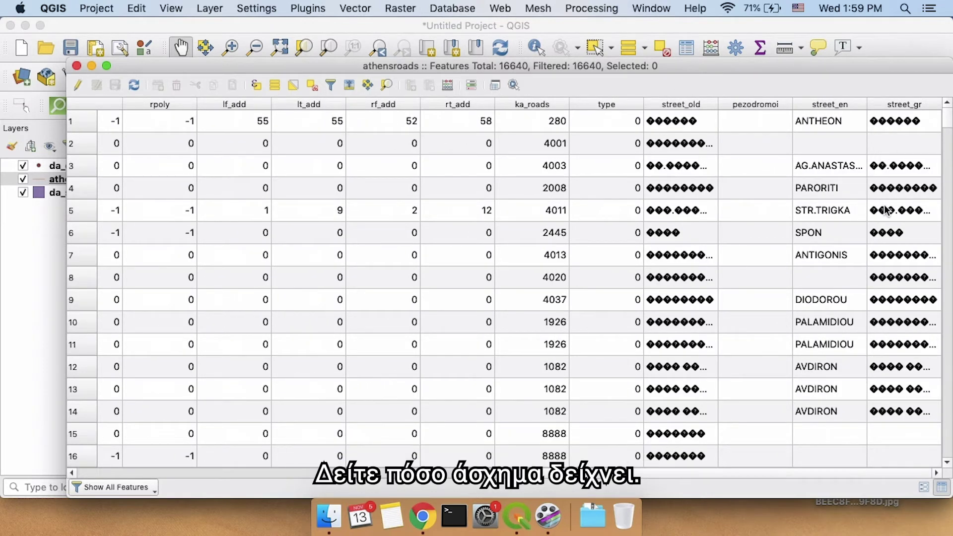
Step: Inspect the garbled Greek street_old values in rows 1 and 2
left_click(683, 124)
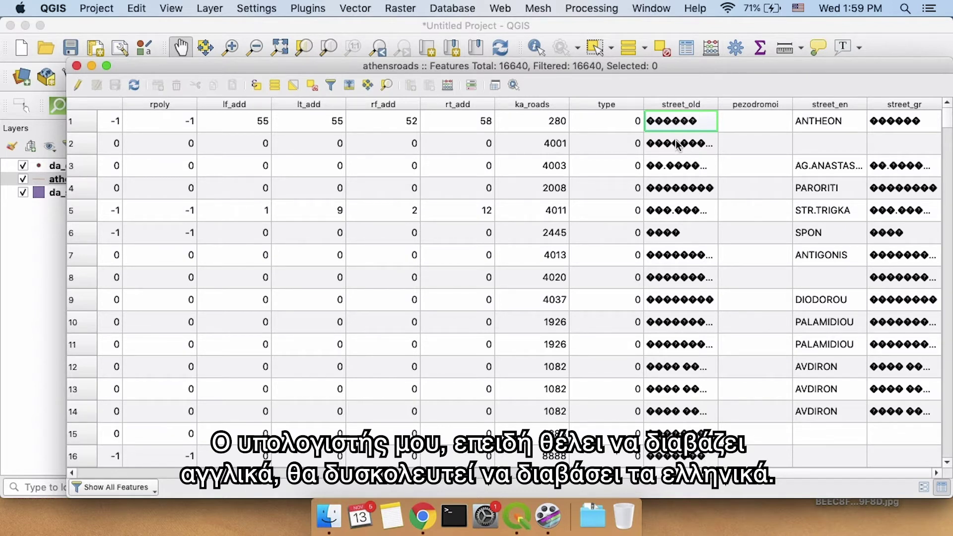
left_click(679, 144)
left_click(671, 124)
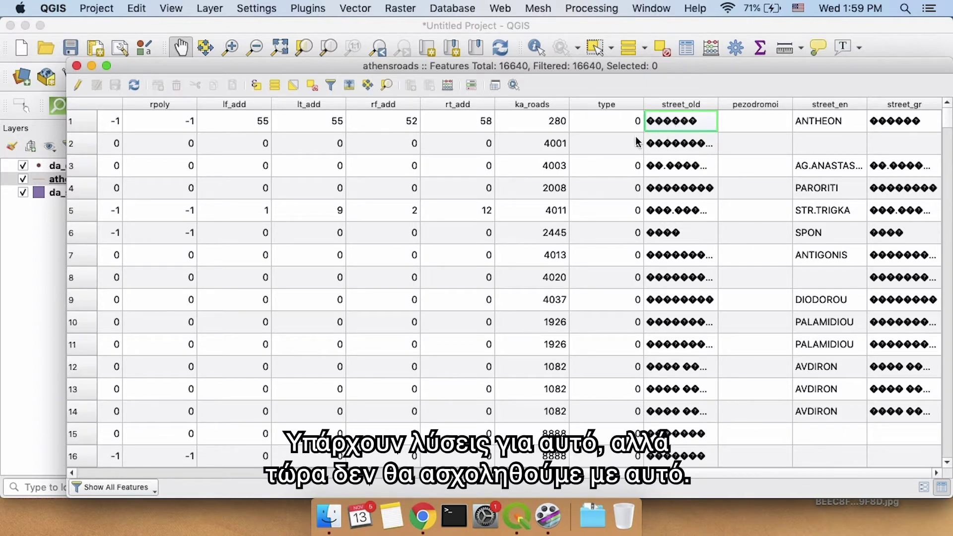
left_click(77, 66)
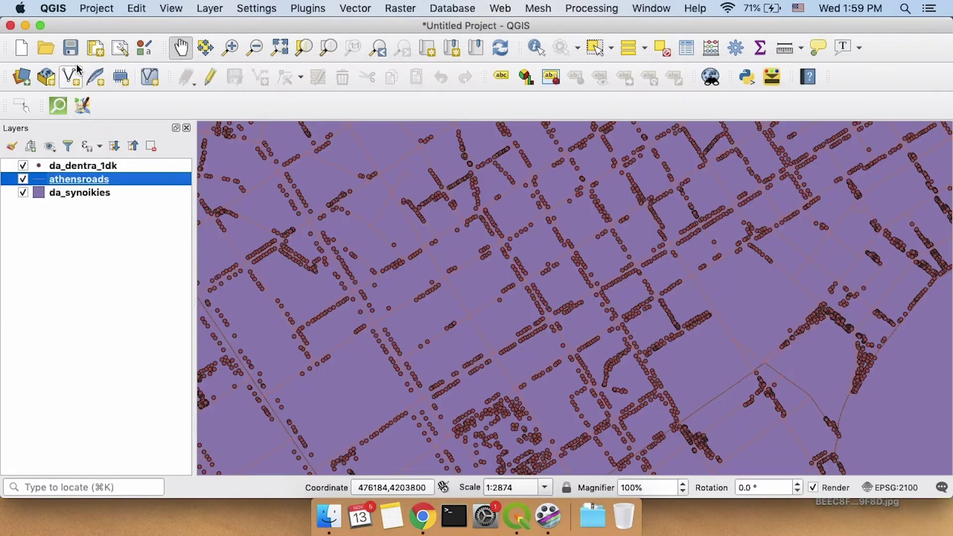
left_click(103, 193)
right_click(63, 196)
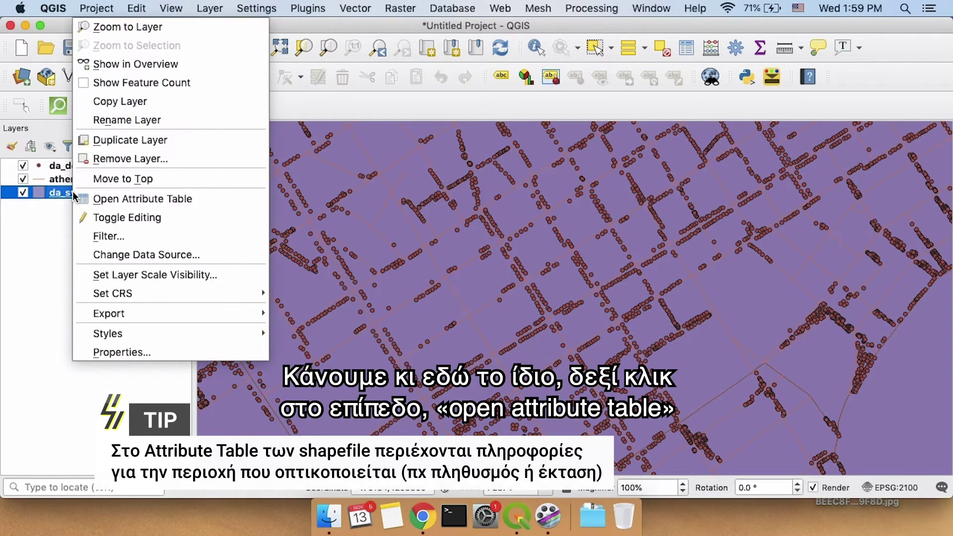
left_click(198, 198)
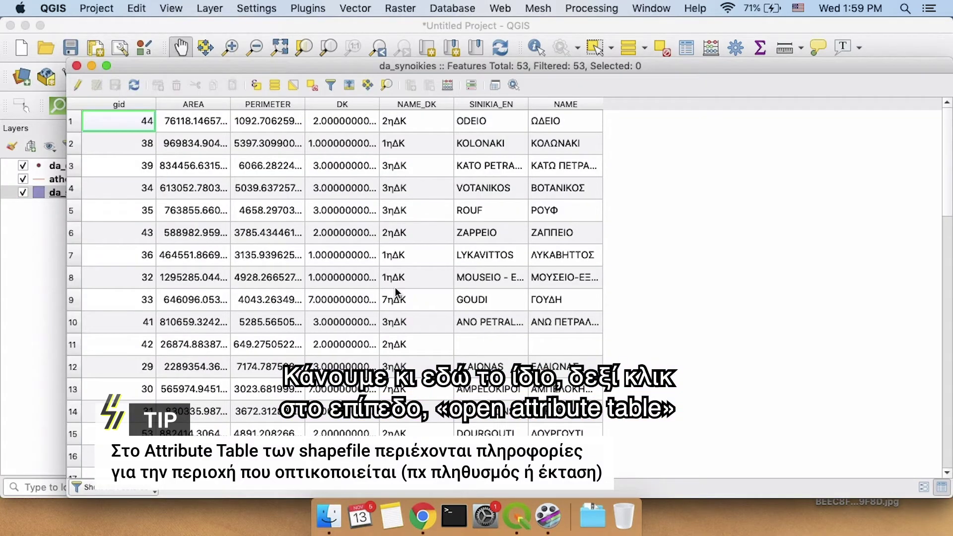
scroll(396, 292, "down", 12)
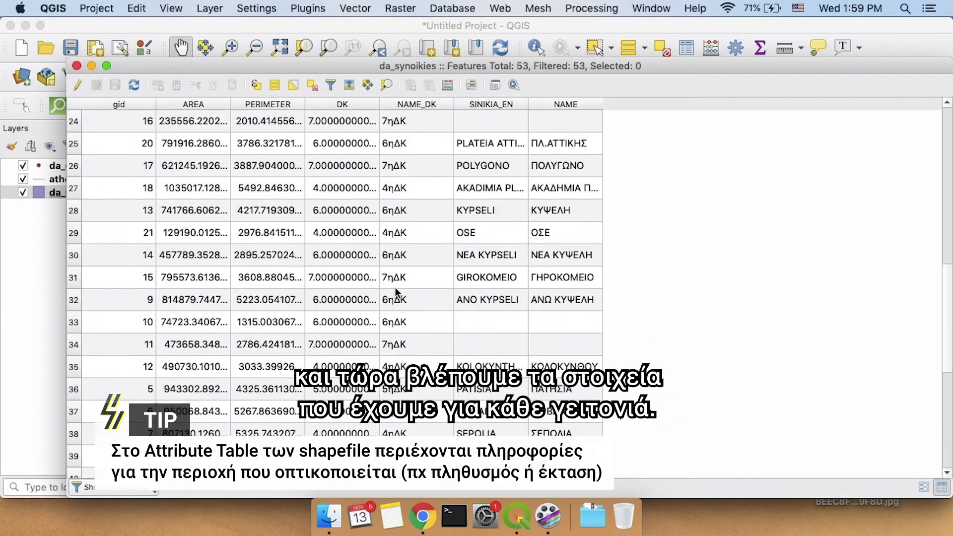
scroll(396, 293, "up", 12)
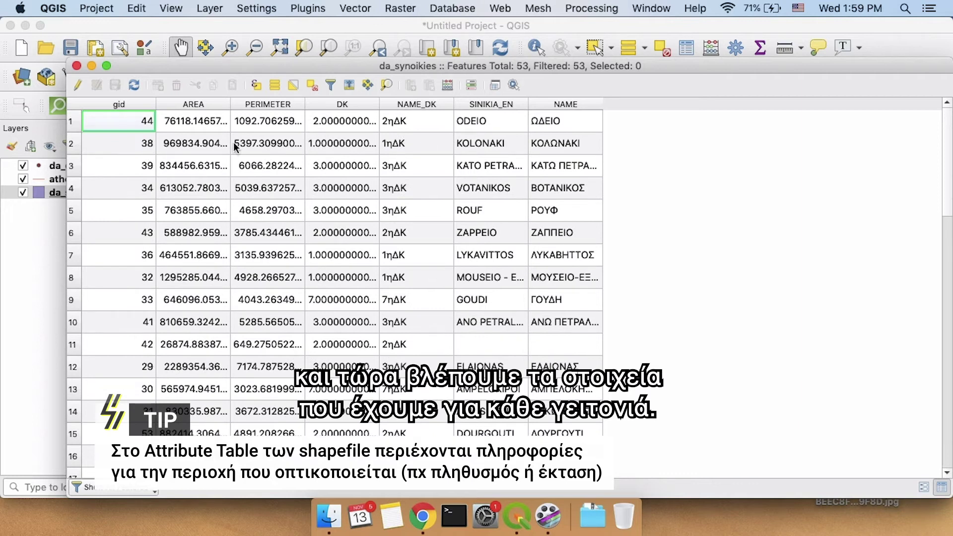
left_click(76, 65)
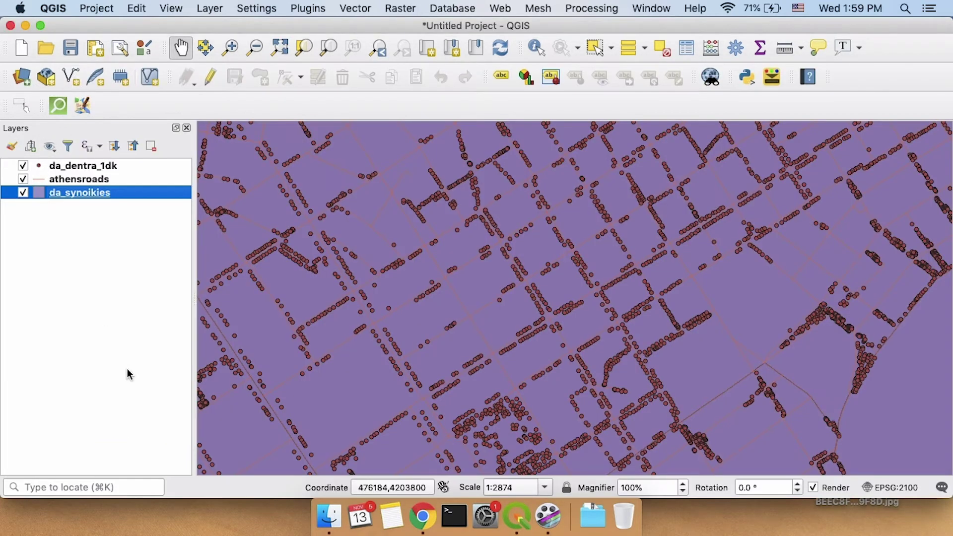
Step: Zoom out twice from 1:2874 to 1:11496 with da_synoikies selected, then return to panning
left_click(254, 48)
left_click(460, 223)
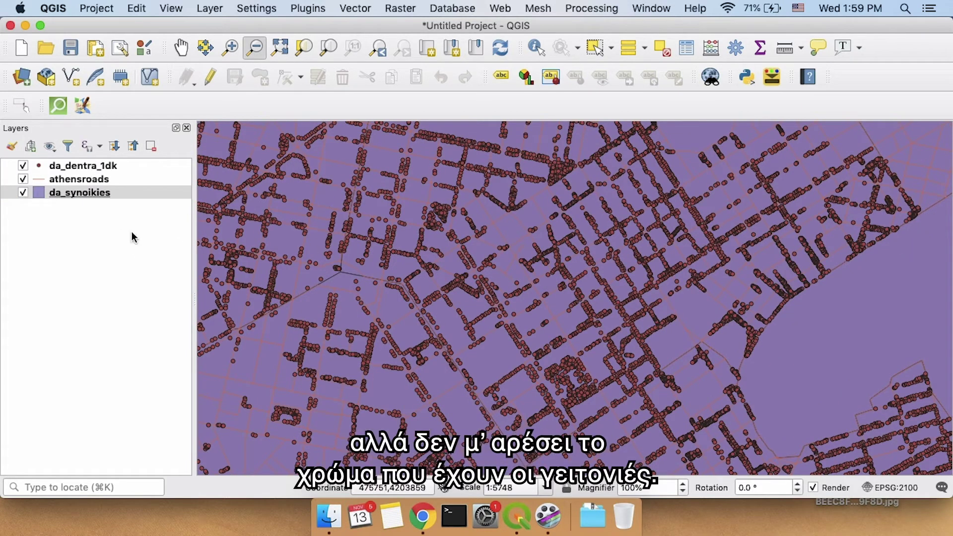
left_click(61, 193)
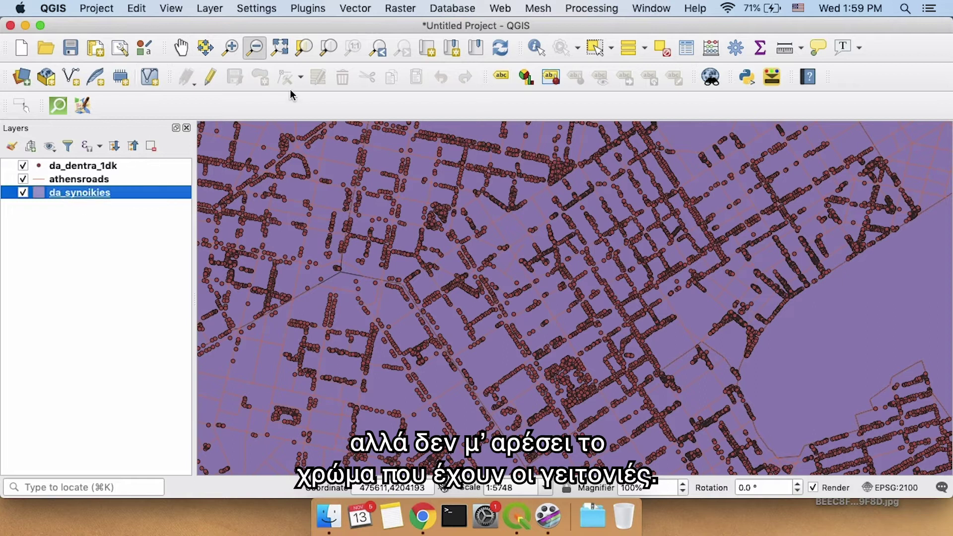
left_click(485, 274)
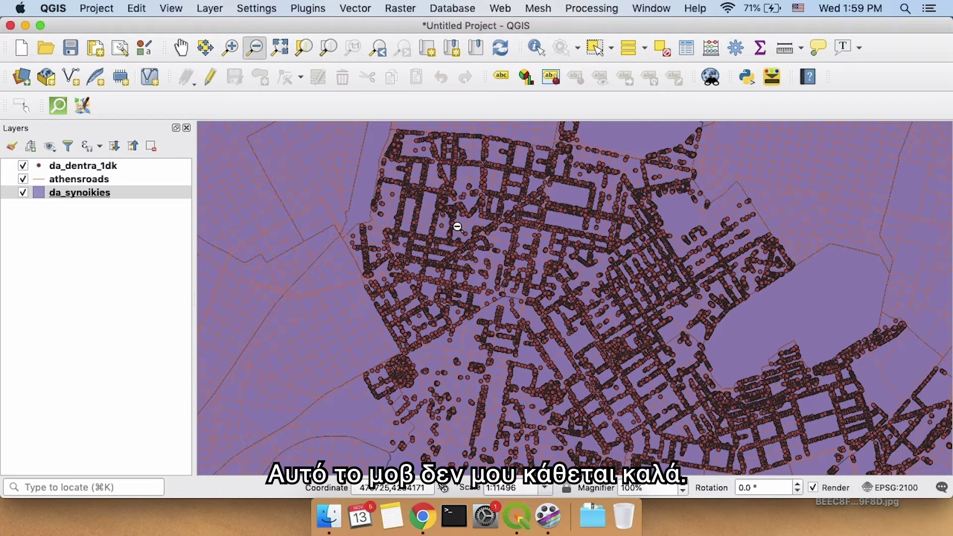
left_click(180, 48)
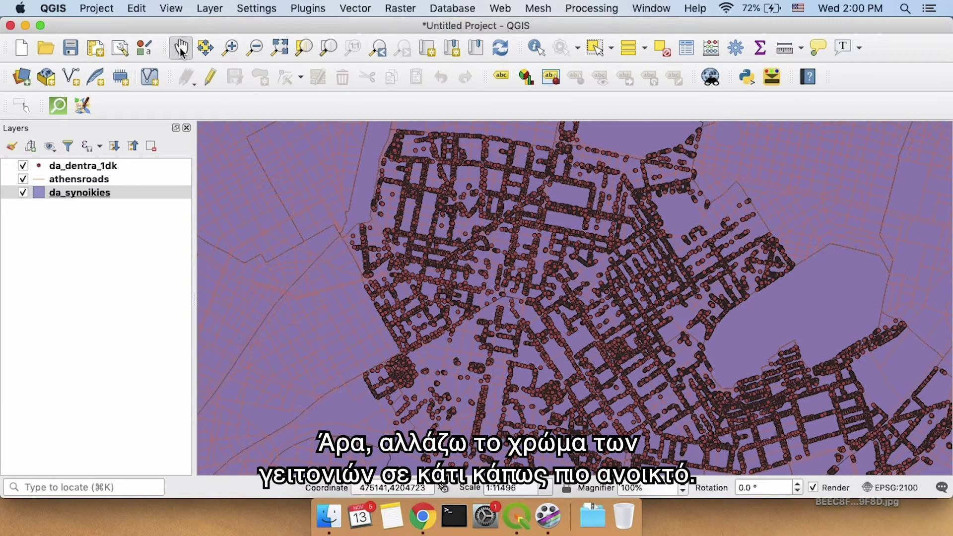
Step: Open da_synoikies Layer Properties on Symbology and move the dialog left to keep the map visible
right_click(81, 192)
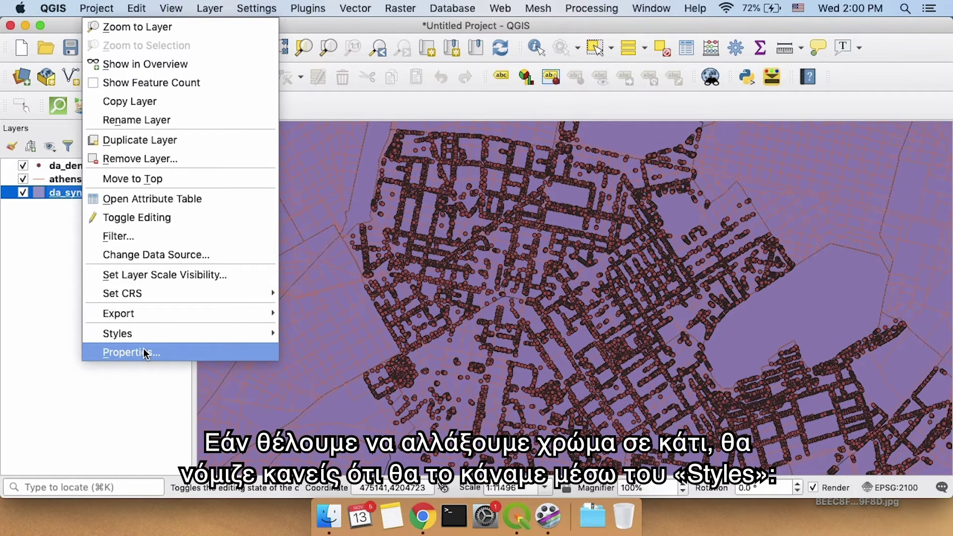
mouse_move(165, 340)
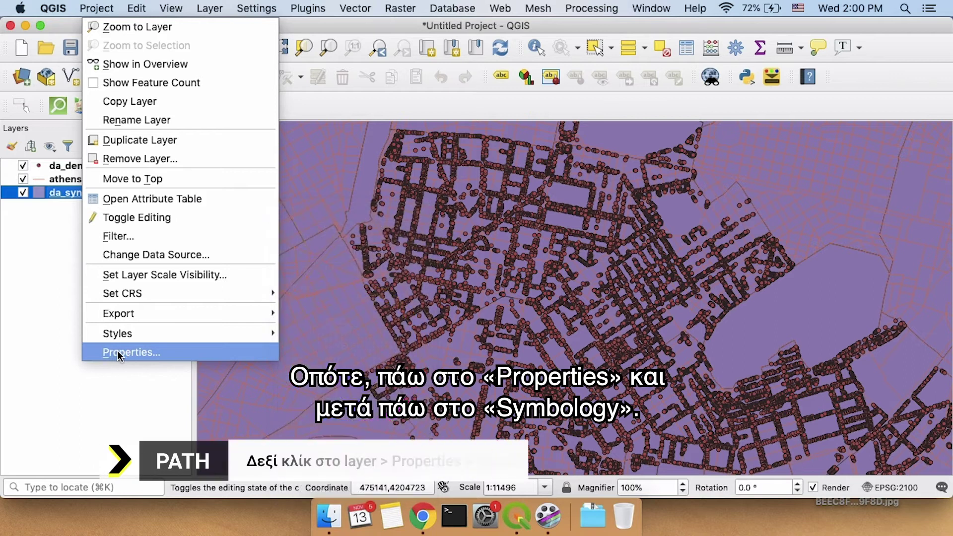
left_click(118, 352)
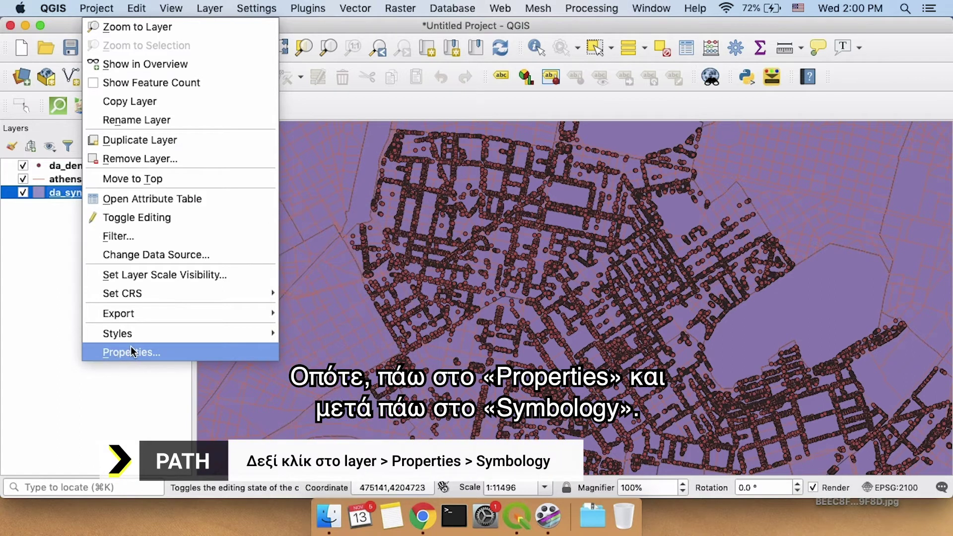
left_click_drag(651, 26, 416, 28)
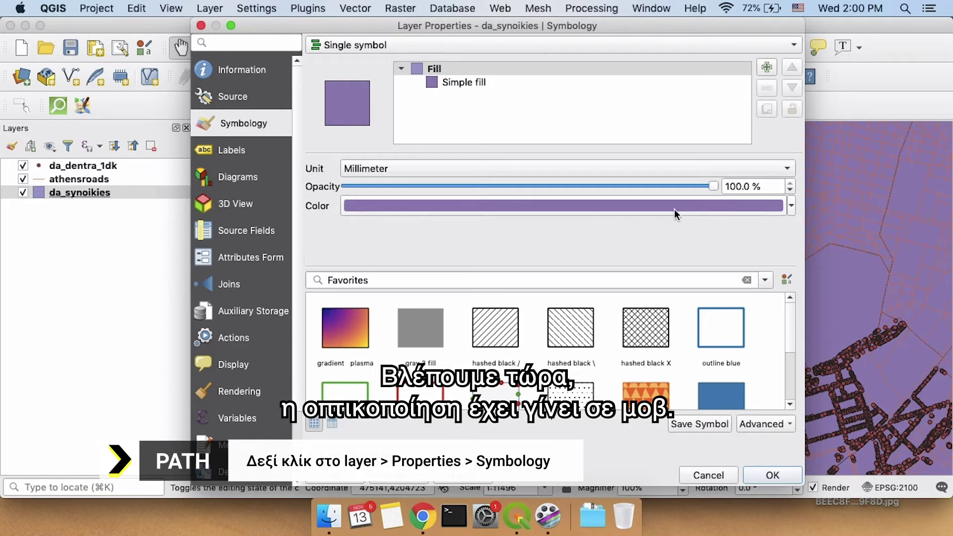
Step: Change the da_synoikies simple fill from purple to a bright light yellow and apply it
mouse_move(442, 214)
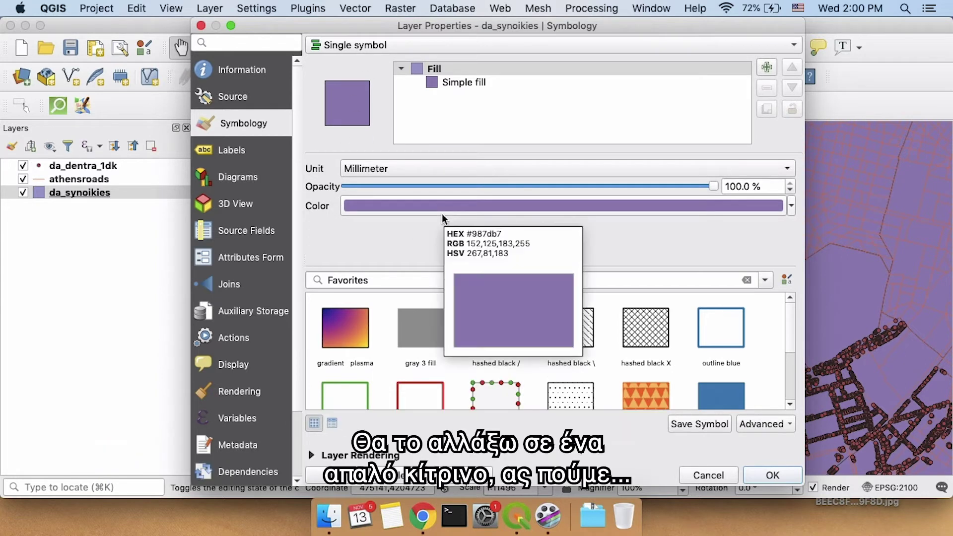
left_click(791, 204)
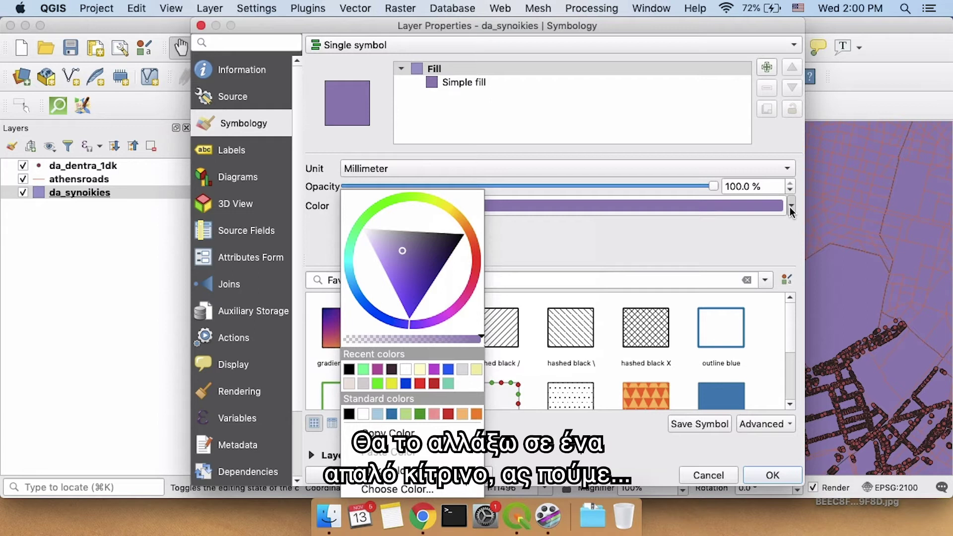
mouse_move(439, 206)
left_mouse_down()
mouse_move(447, 207)
mouse_move(434, 227)
left_mouse_up()
mouse_move(423, 271)
left_mouse_down()
mouse_move(427, 258)
mouse_move(436, 262)
left_mouse_up()
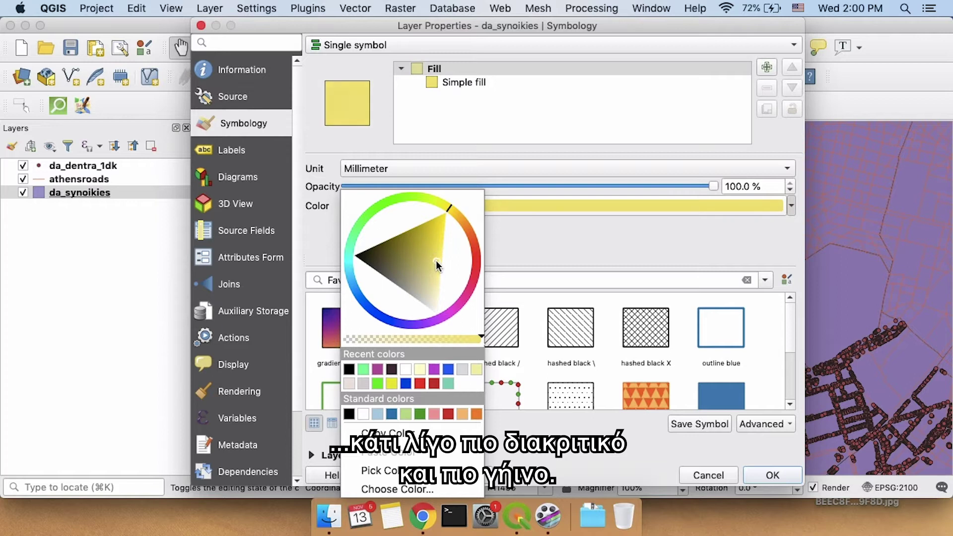
left_click(561, 251)
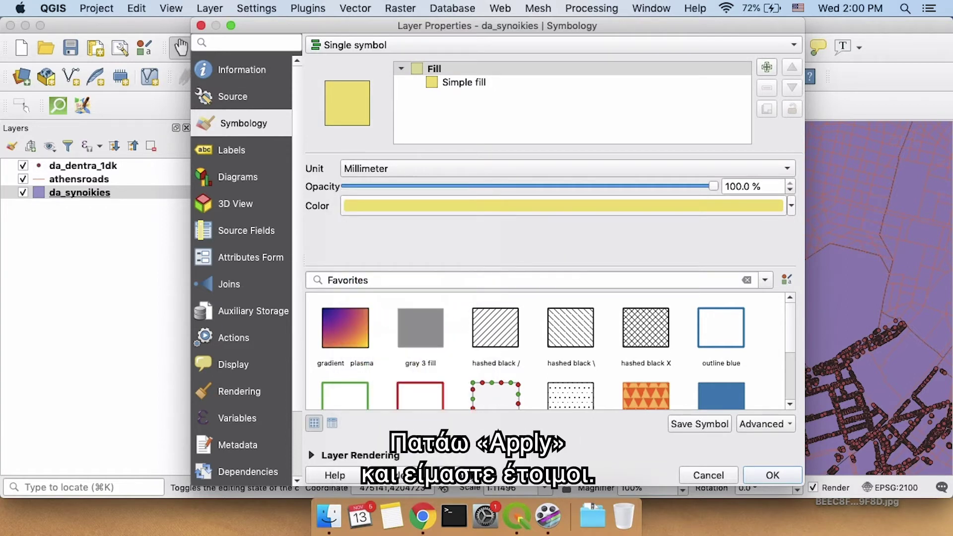
left_click(472, 475)
left_click_drag(720, 31, 606, 22)
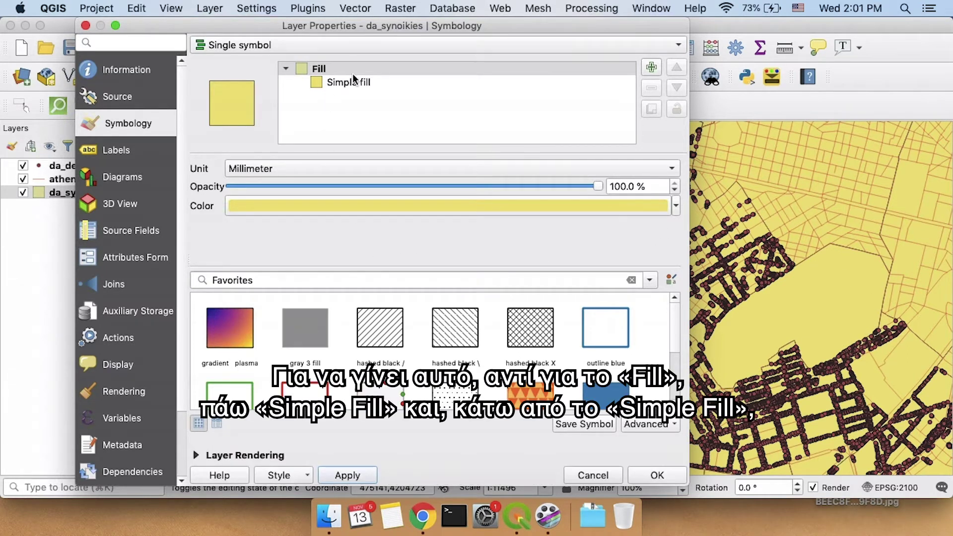
Step: Raise the Simple fill stroke width from 0.26 to 0.46 then 0.66 mm, applying each change
left_click(323, 68)
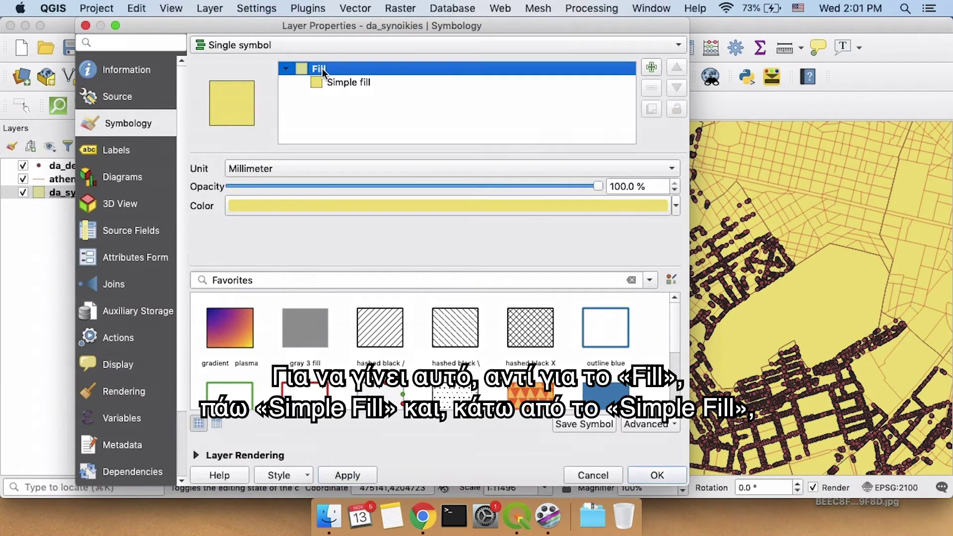
left_click(363, 83)
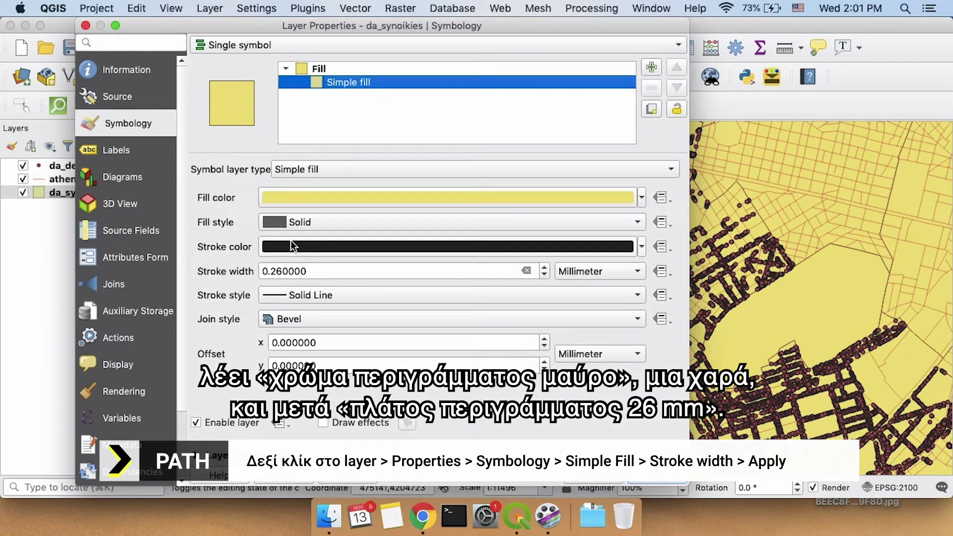
mouse_move(291, 242)
left_click(545, 268)
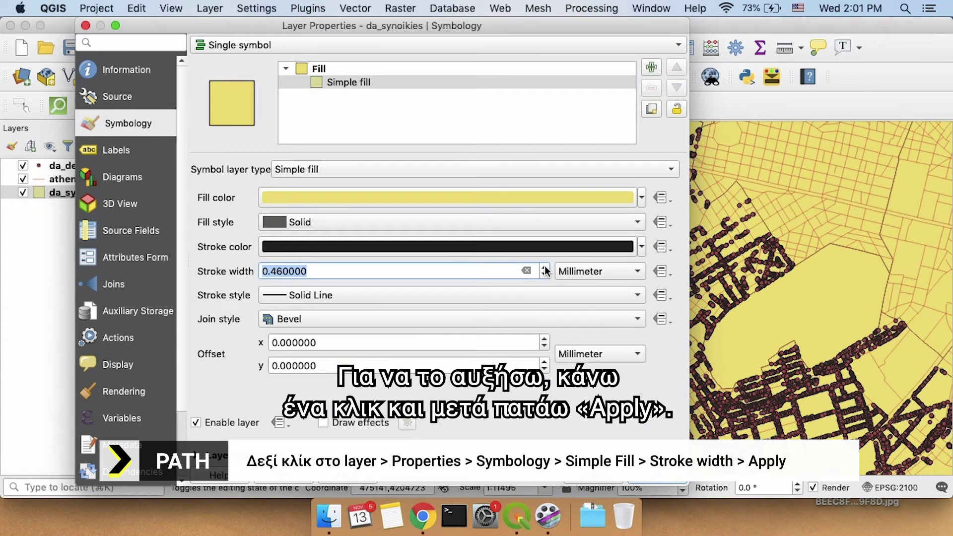
left_click(368, 479)
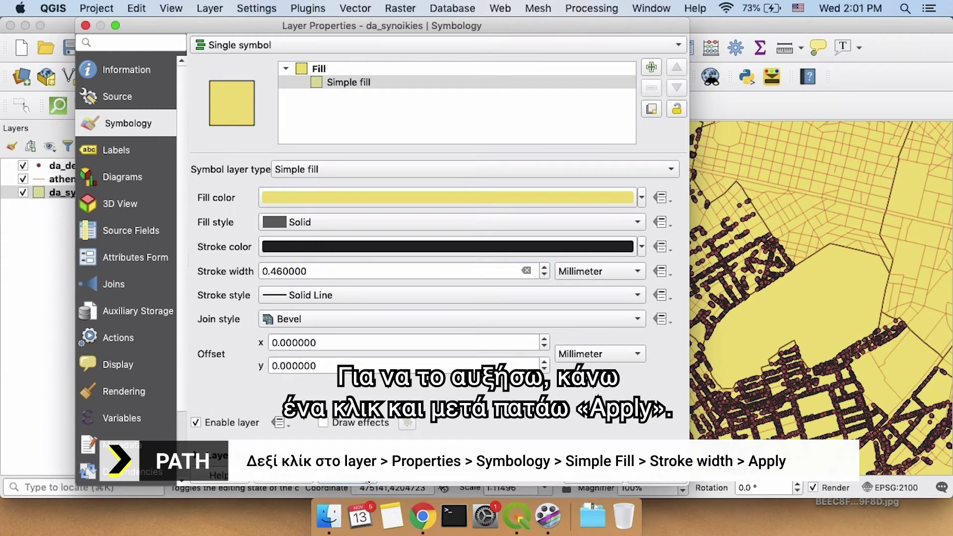
left_click(545, 268)
left_click(359, 482)
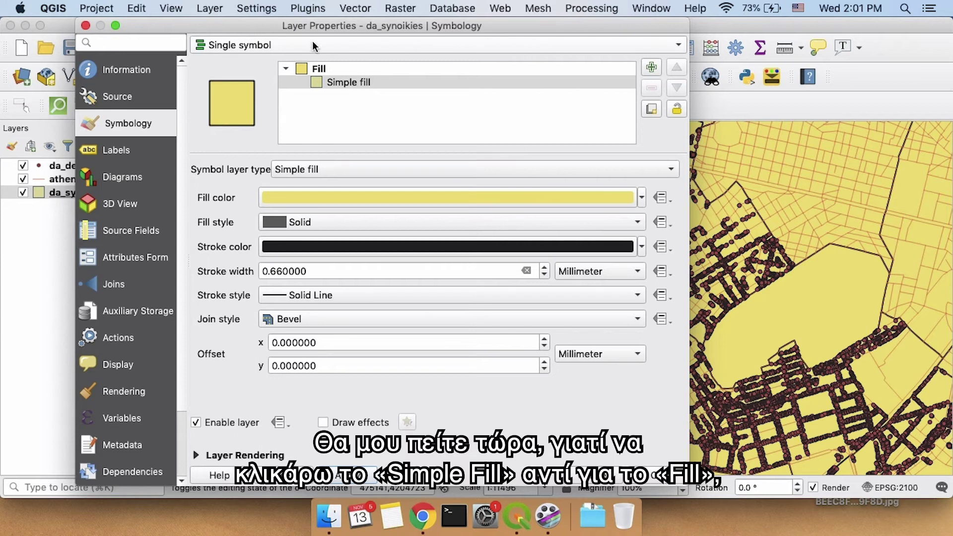
Step: Compare the Fill and Simple fill entries, then apply the neighbourhood symbology
left_click(355, 83)
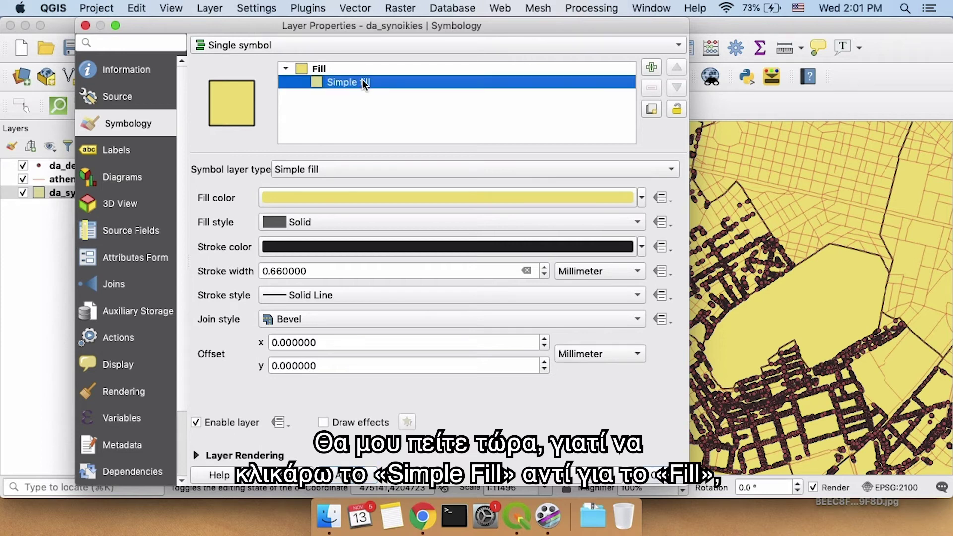
left_click(323, 70)
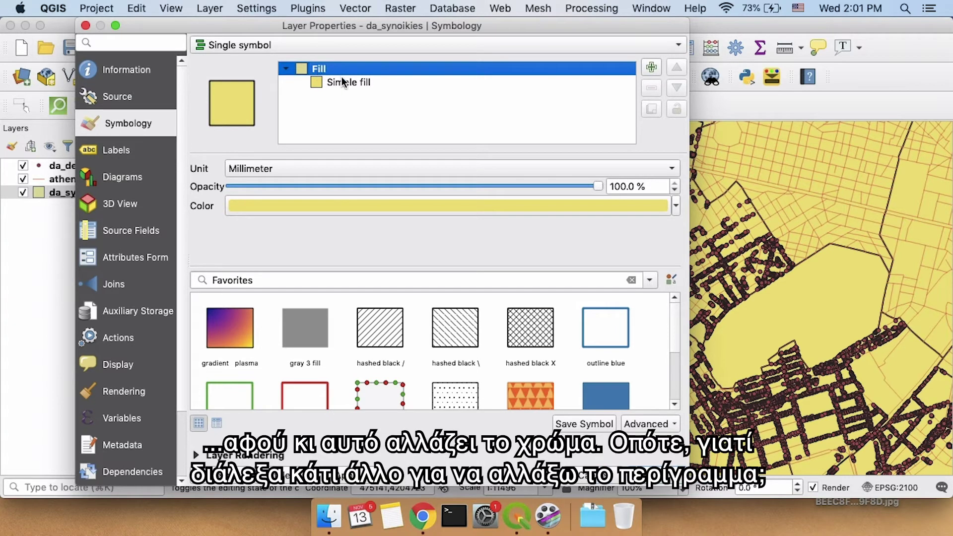
left_click(355, 80)
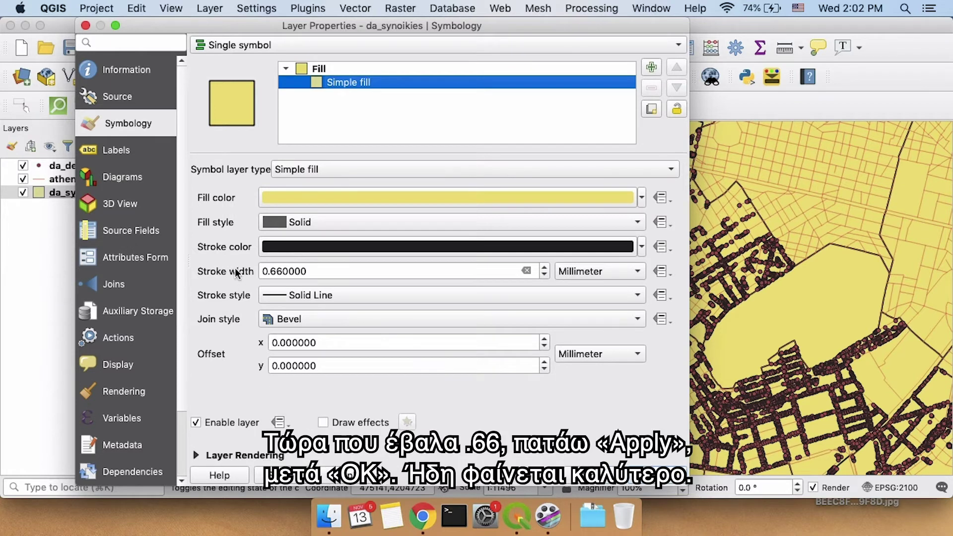
left_click(330, 475)
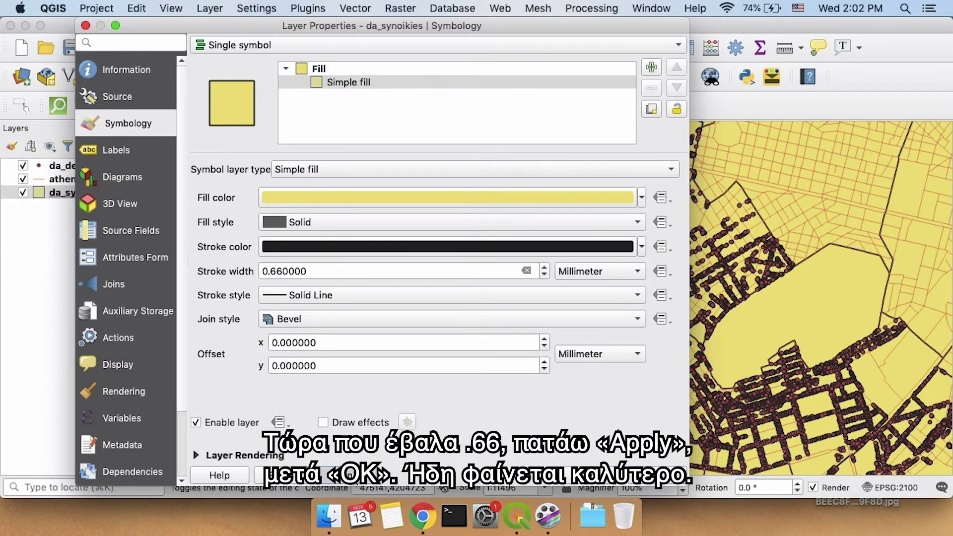
Step: Confirm the neighbourhood styling with OK and pan the map to recentre the tree points
left_click(630, 477)
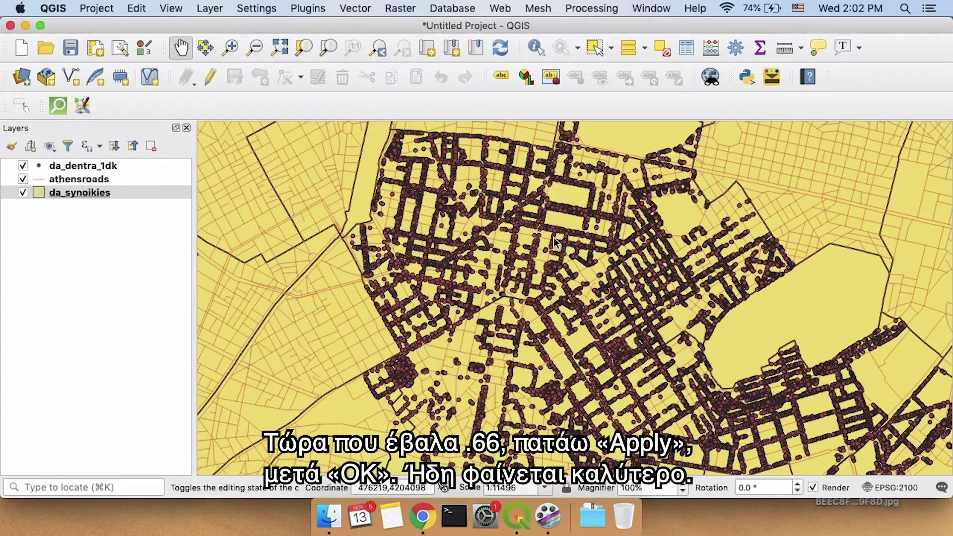
left_click_drag(647, 378, 523, 318)
left_click_drag(364, 154, 497, 247)
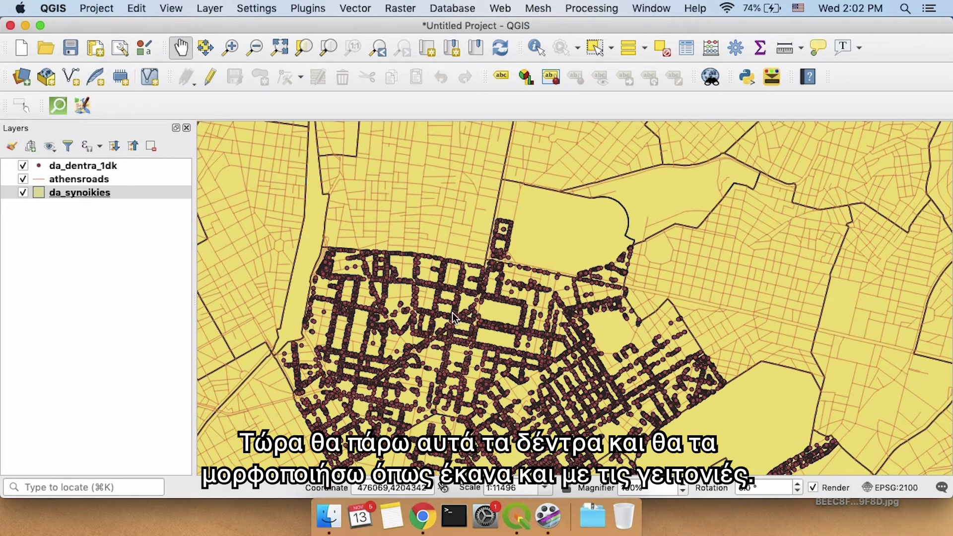
Step: Open Layer Properties for the da_dentra_1dk tree layer, showing its red 2 mm marker
left_click(78, 194)
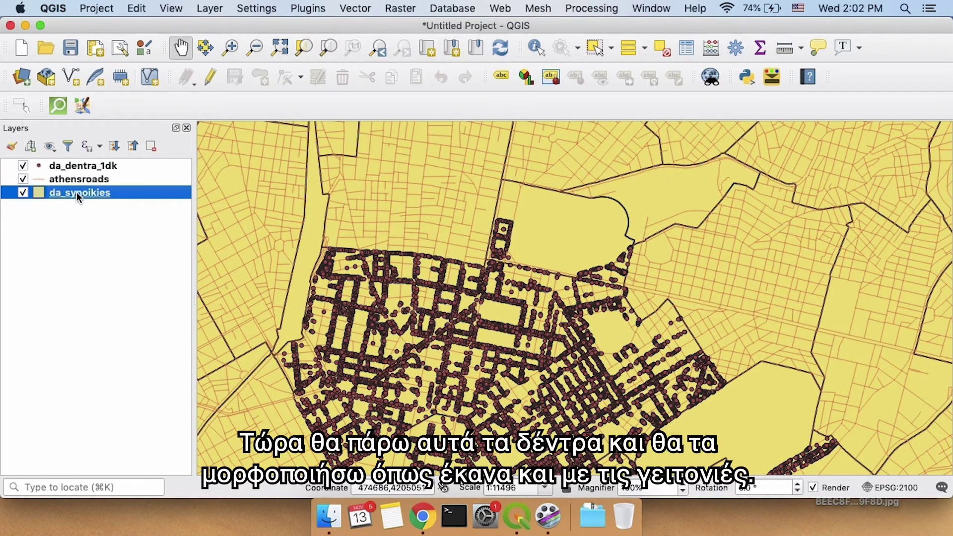
left_click(90, 168)
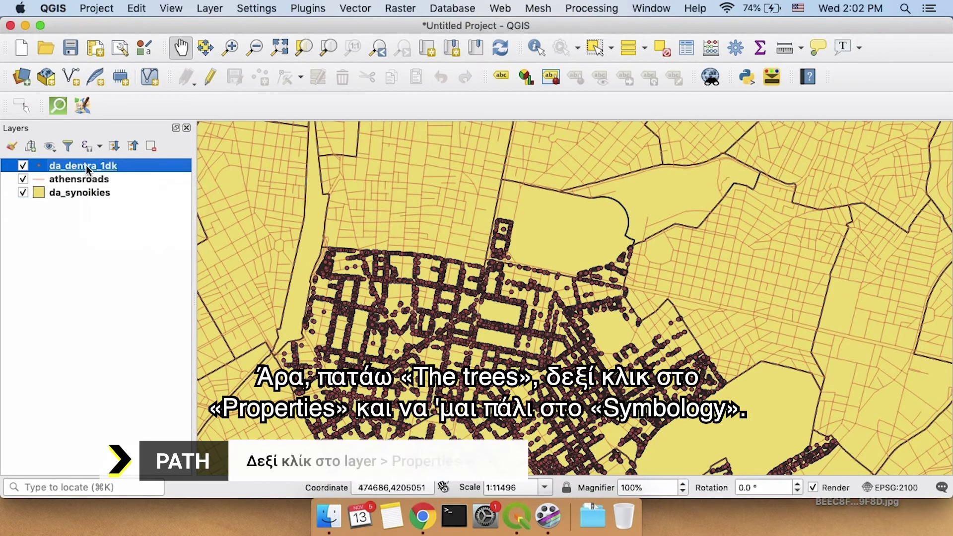
right_click(86, 169)
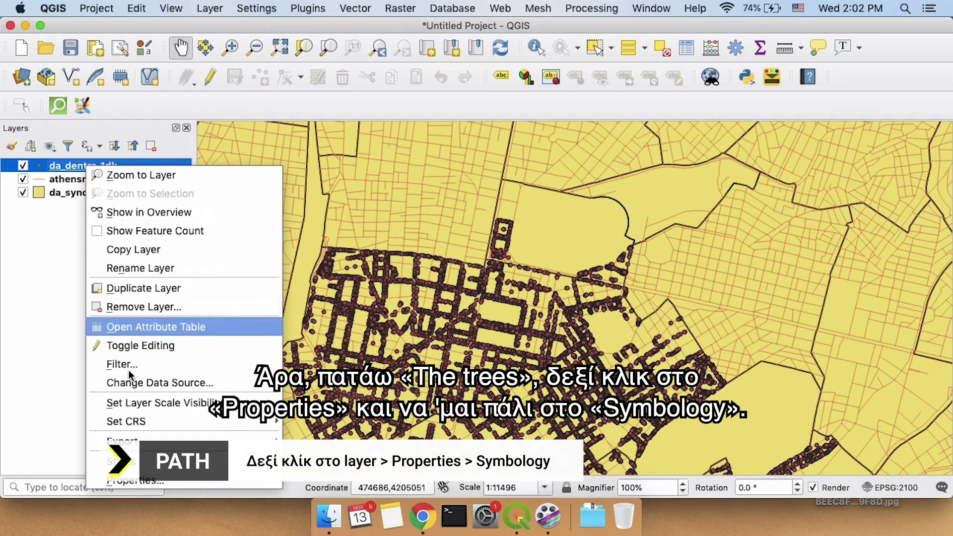
left_click(160, 479)
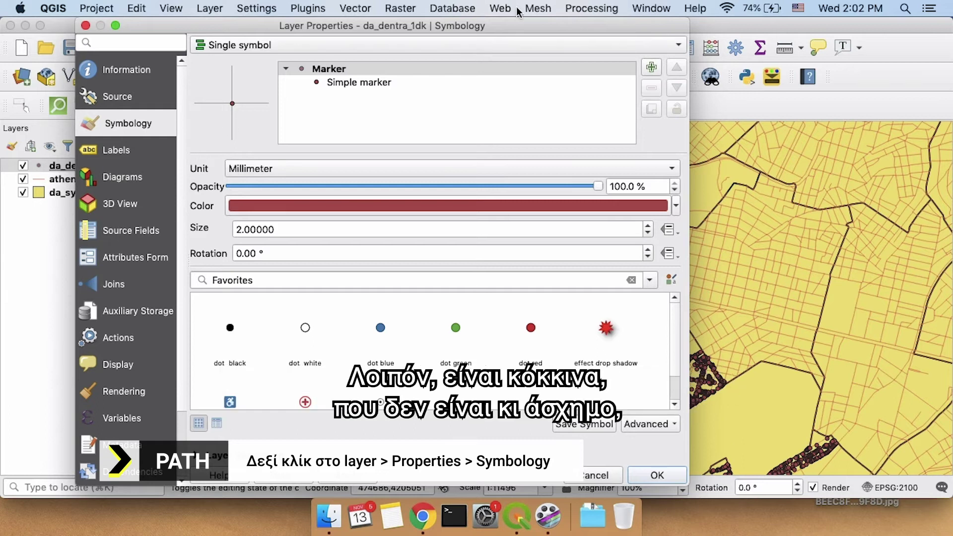
Step: Step the tree marker size down from 2.0 to 1.2, applying at 1.6 and 1.2 to preview
left_click_drag(556, 27, 330, 7)
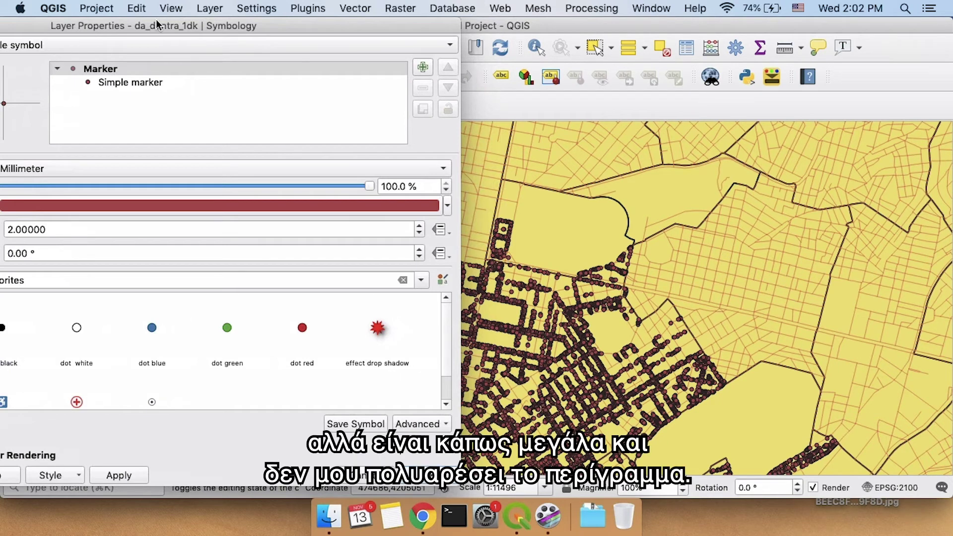
left_click_drag(109, 26, 254, 25)
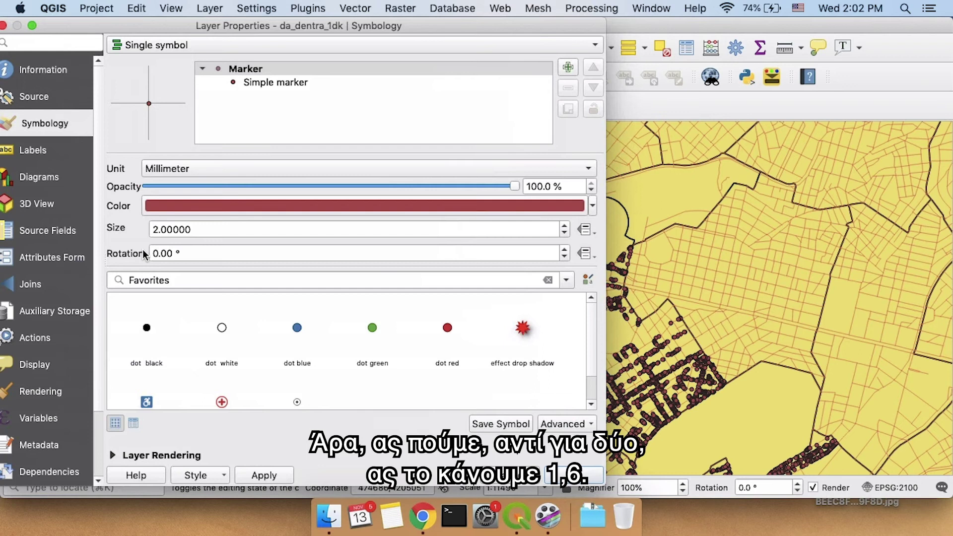
left_click(147, 229)
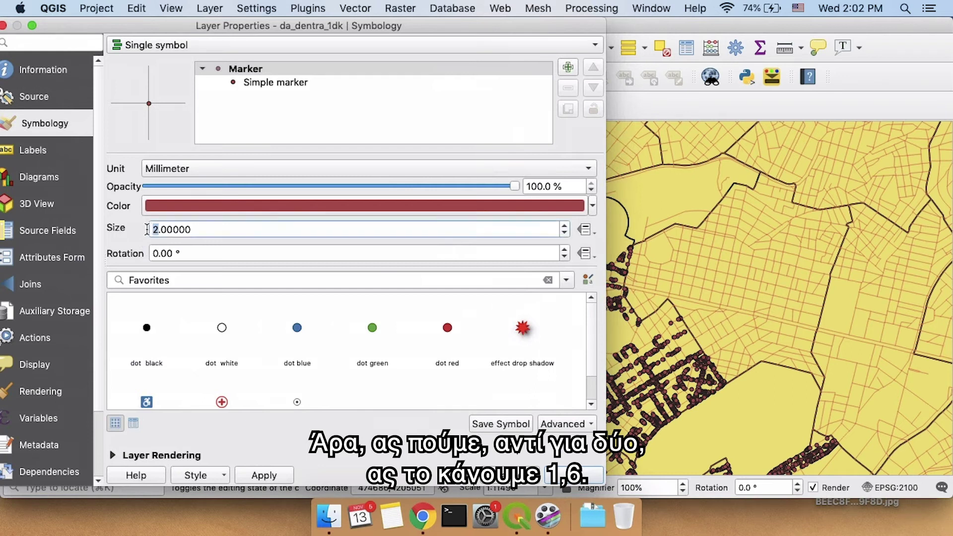
left_click(564, 233)
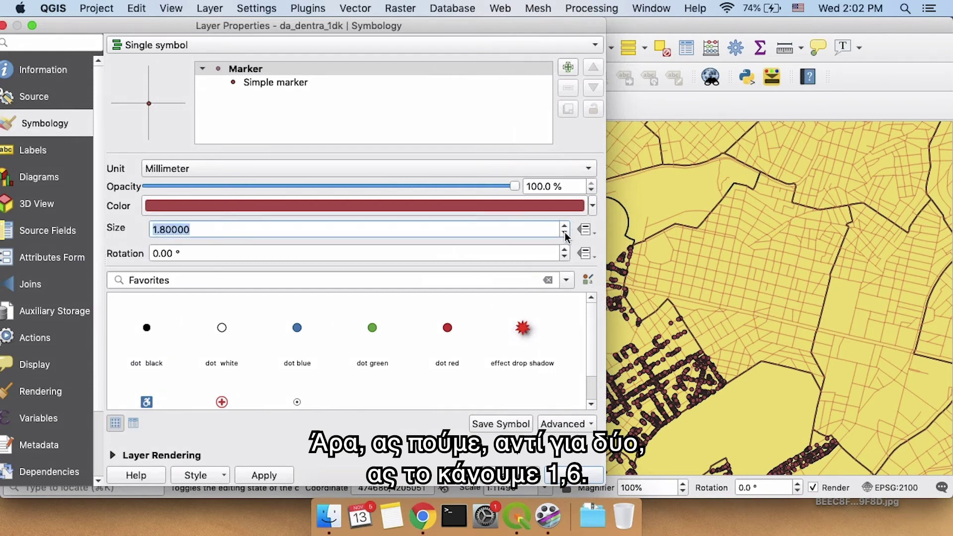
right_click(564, 233)
left_click(565, 233)
left_click(564, 233)
left_click(264, 476)
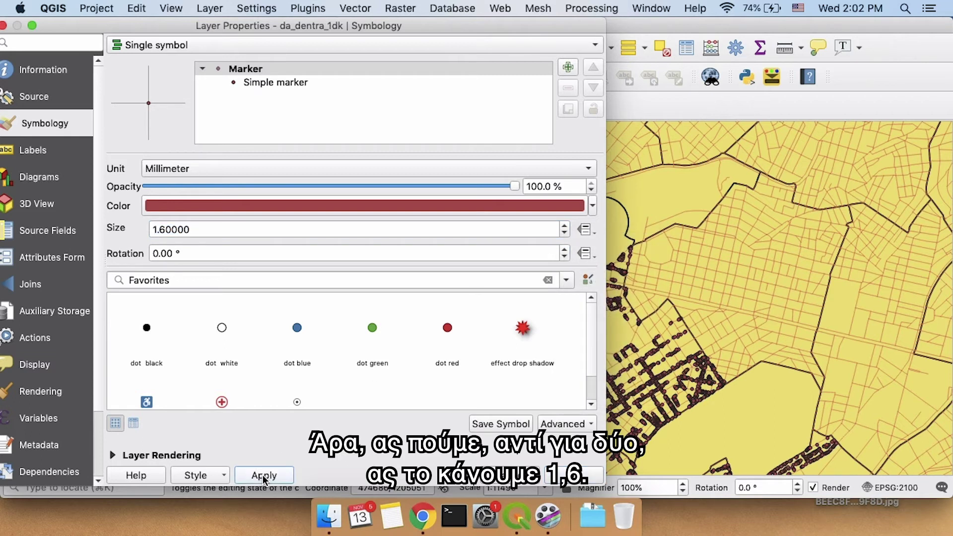
left_click(565, 234)
left_click(564, 233)
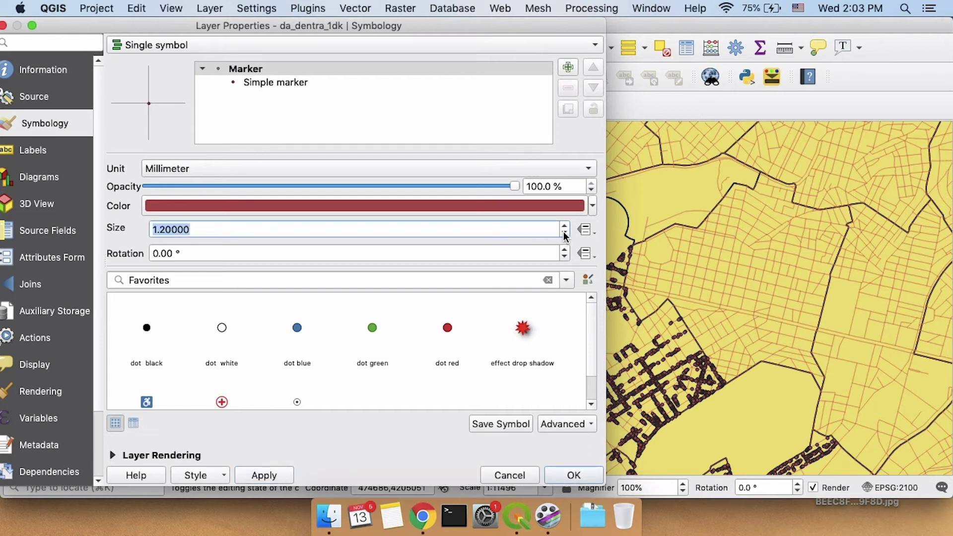
left_click(264, 475)
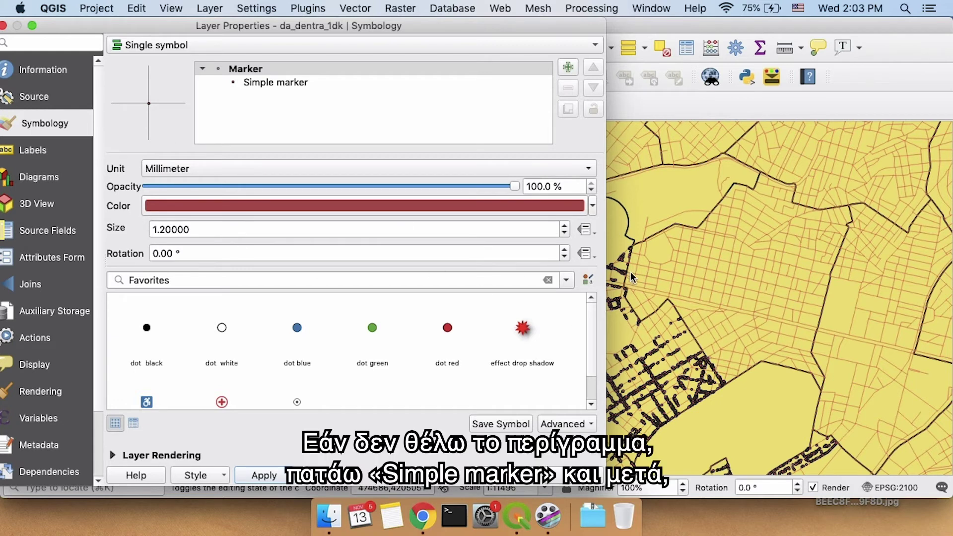
Step: Set the Simple marker's stroke style to No Pen and apply, removing the black outlines
left_click(278, 82)
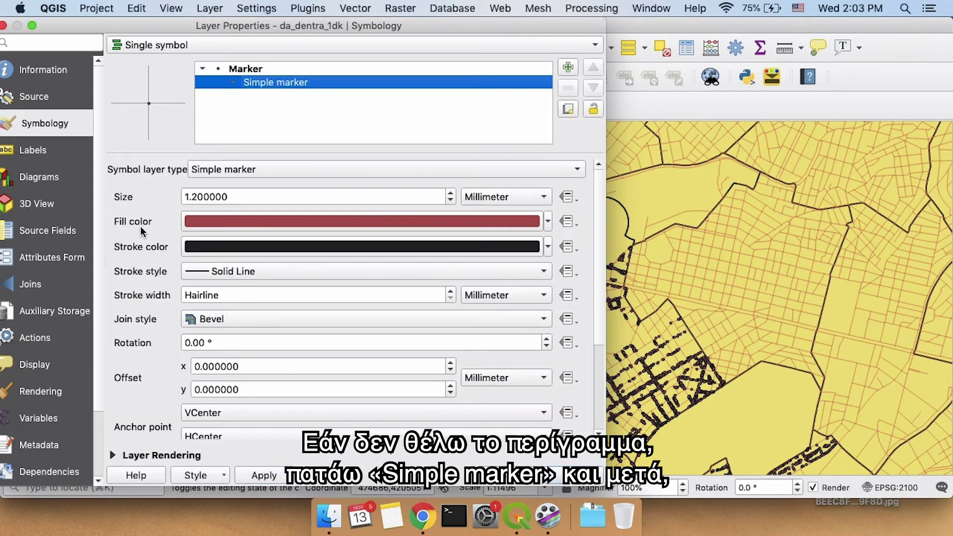
left_click(237, 271)
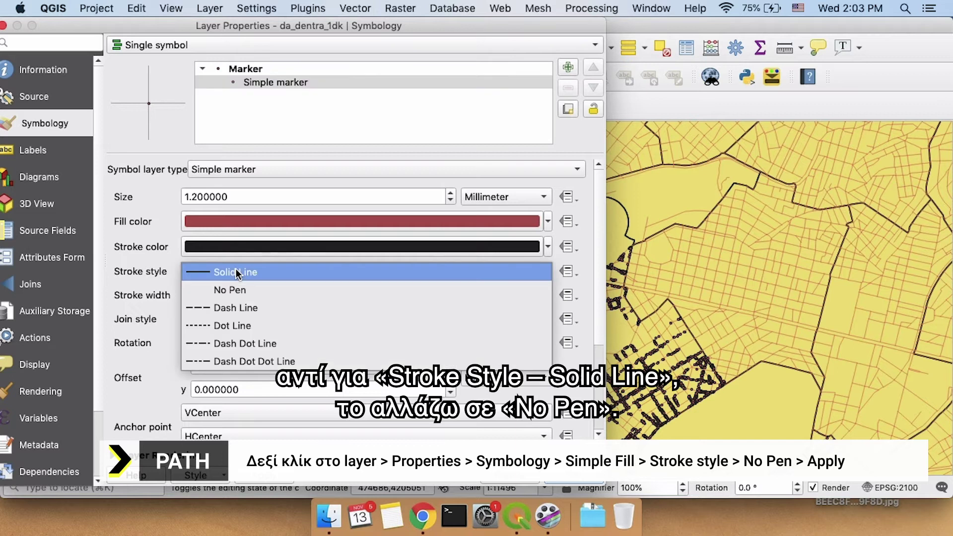
left_click(257, 290)
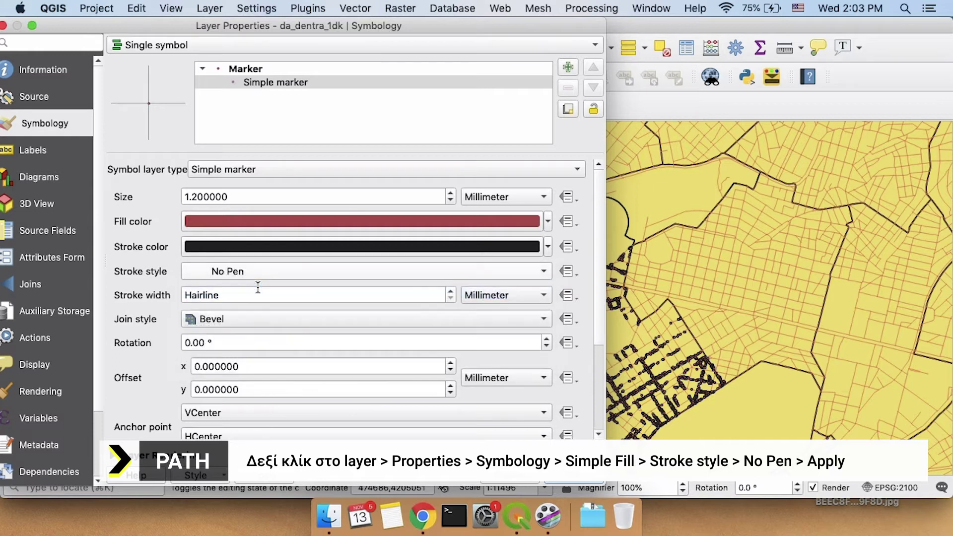
left_click(264, 476)
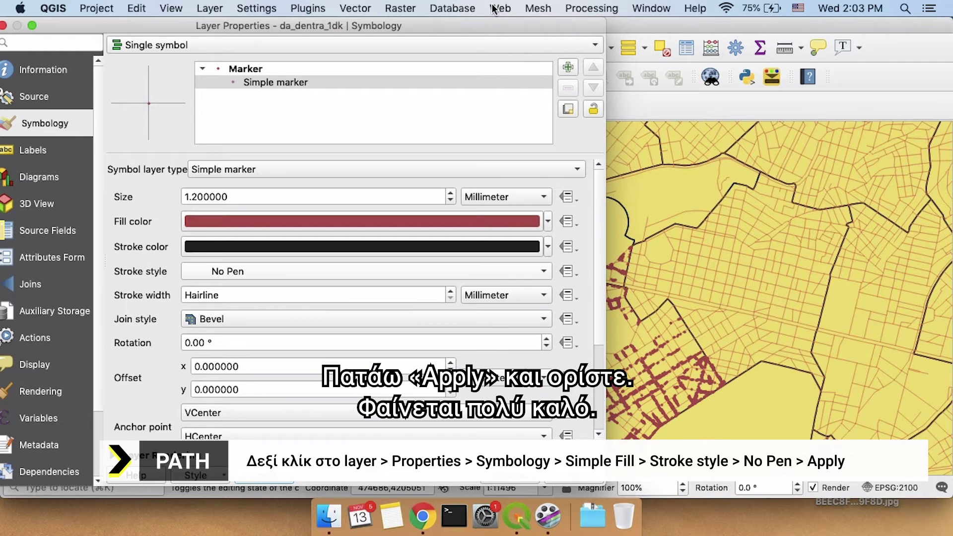
left_click_drag(522, 28, 496, 45)
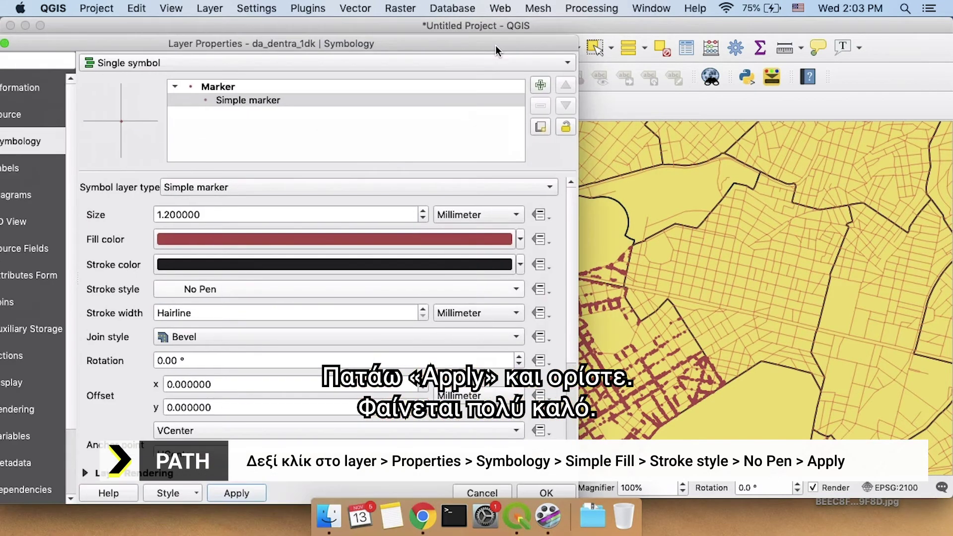
left_click_drag(419, 43, 444, 35)
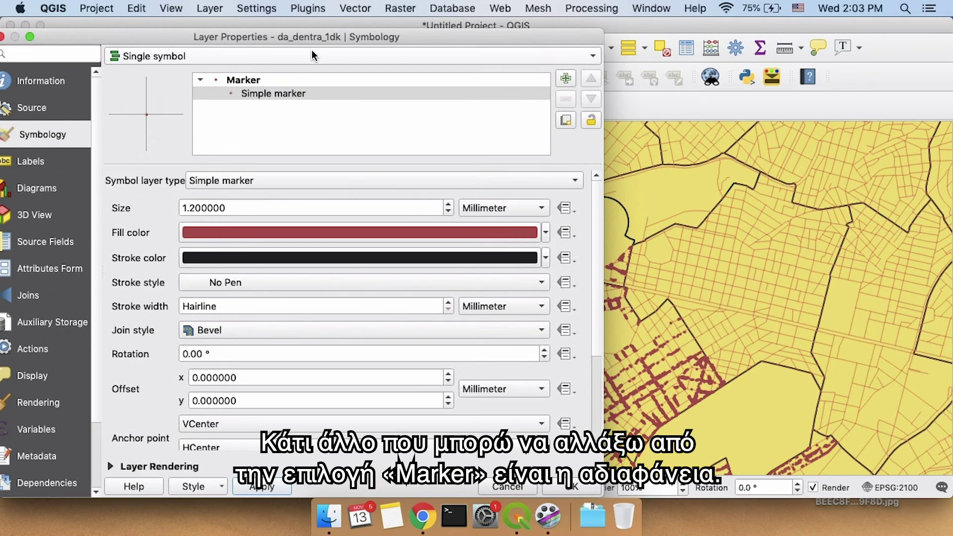
Step: Lower the tree marker opacity step by step through about 76% and 60.6% to 33.6%, applying each value
left_click(256, 80)
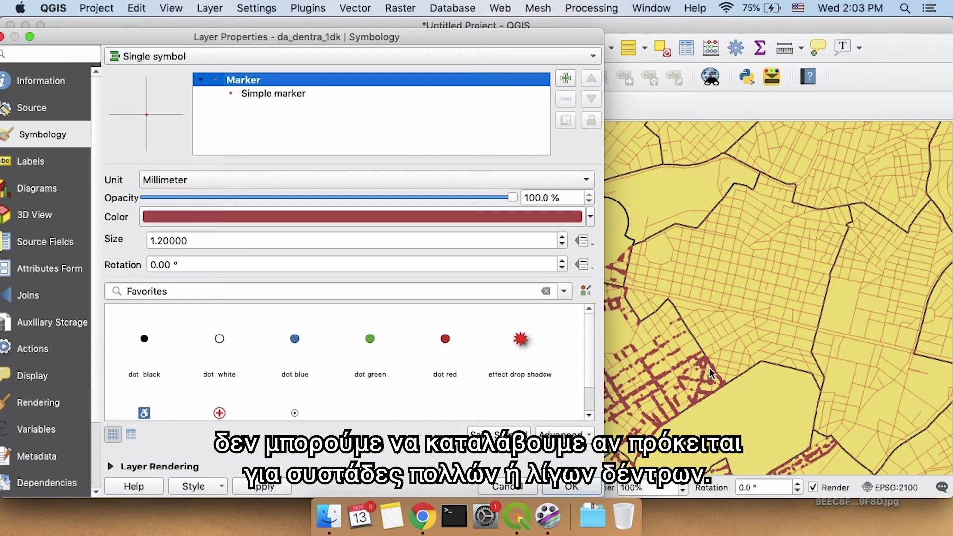
left_click(510, 195)
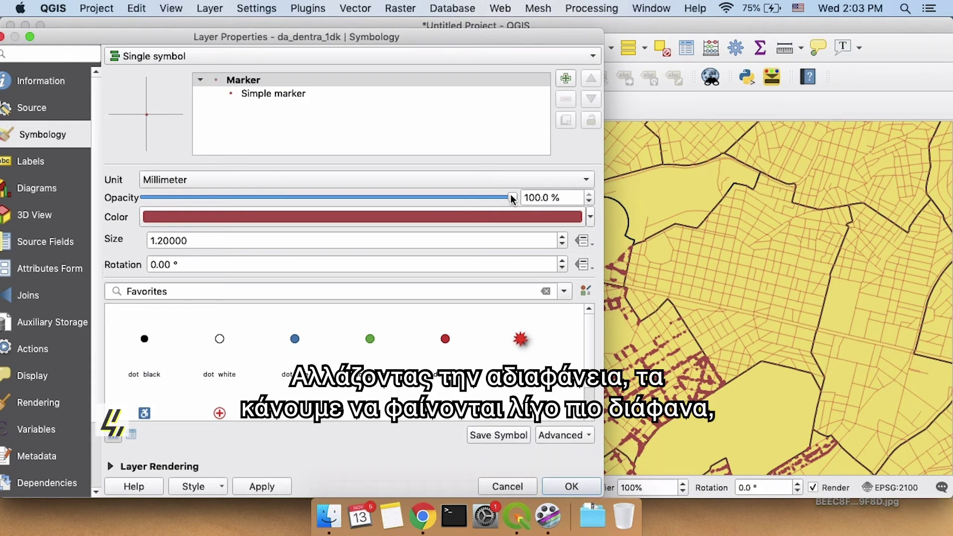
left_click_drag(511, 196, 404, 196)
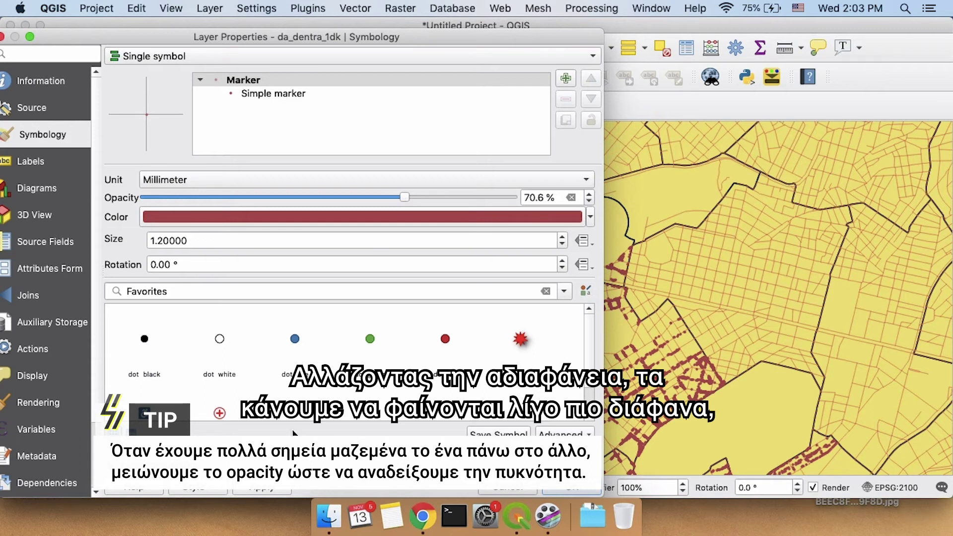
left_click(267, 491)
left_click(374, 195)
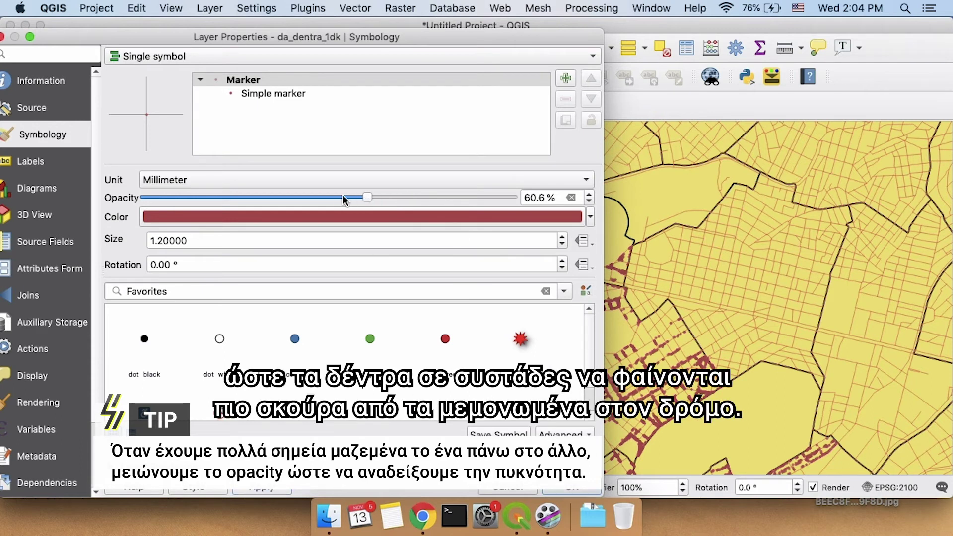
scroll(344, 197, "up", 2)
left_click(266, 492)
left_click_drag(373, 198, 266, 196)
left_click(262, 491)
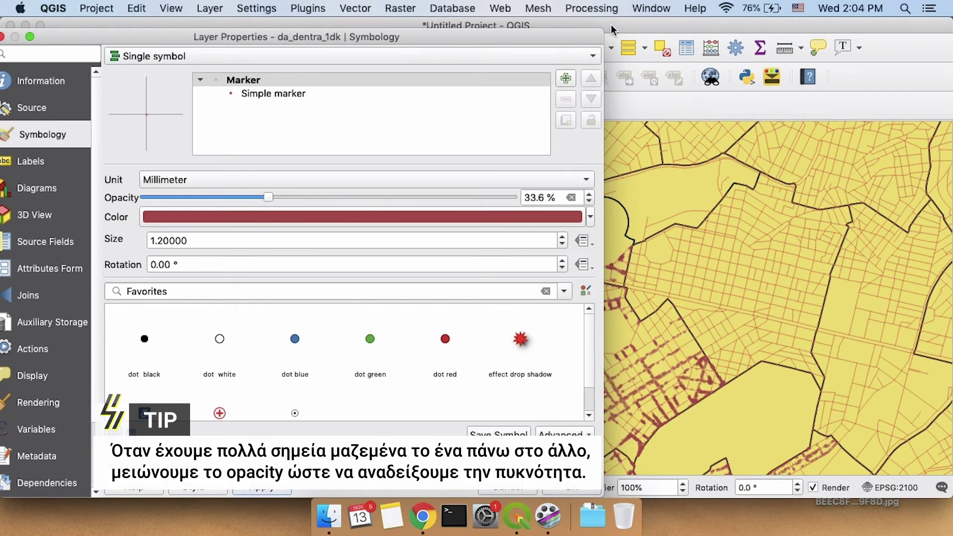
left_click_drag(563, 37, 532, 37)
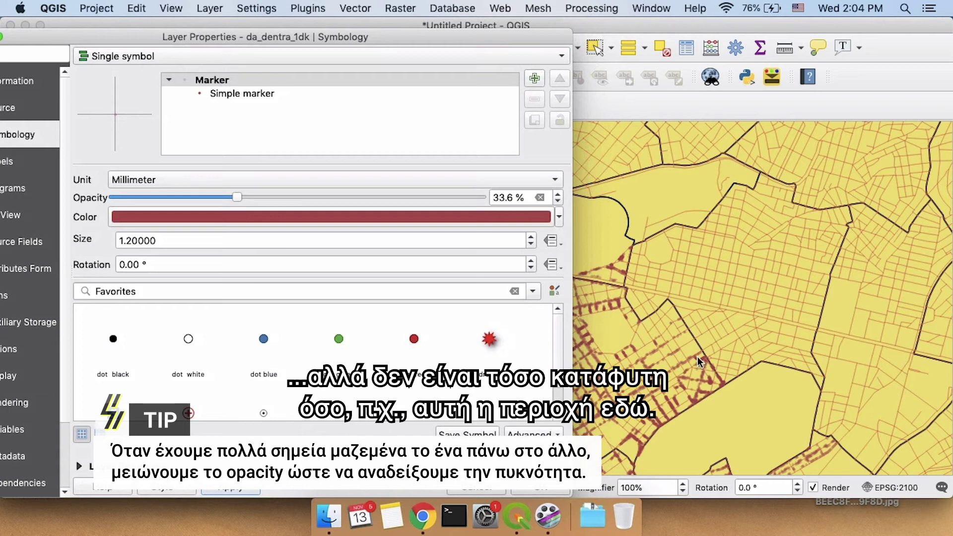
Step: Close Layer Properties with OK and pan around Athens to survey the tree clusters
left_click(541, 489)
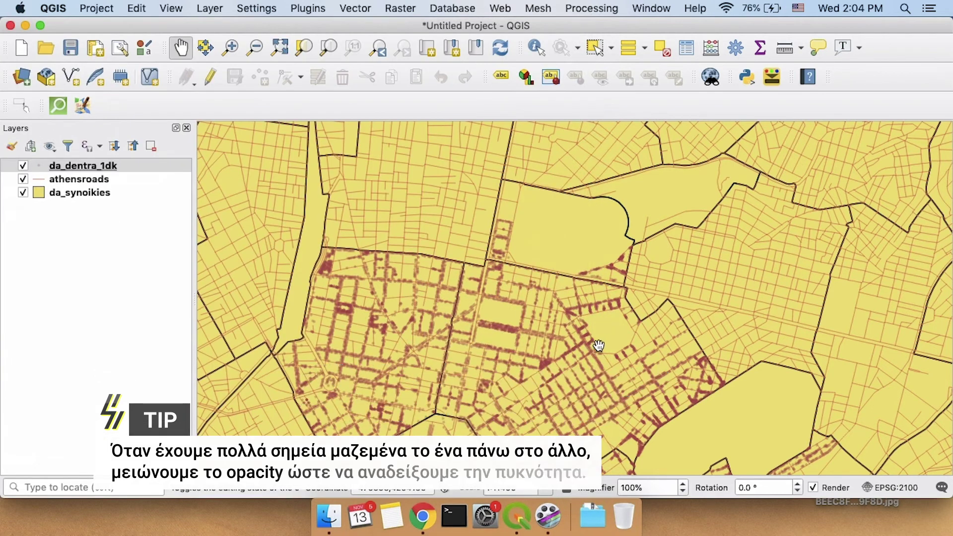
left_click_drag(462, 367, 493, 292)
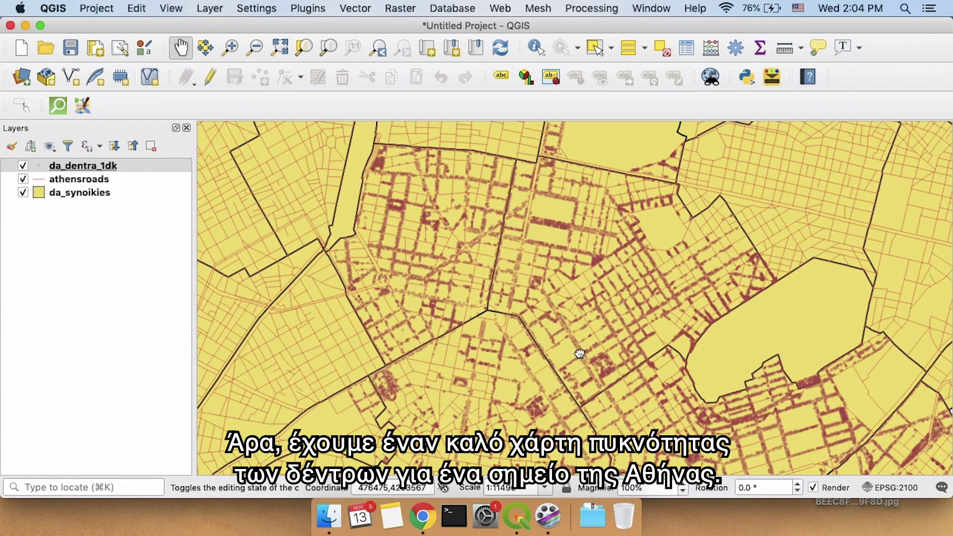
left_click_drag(577, 349, 486, 308)
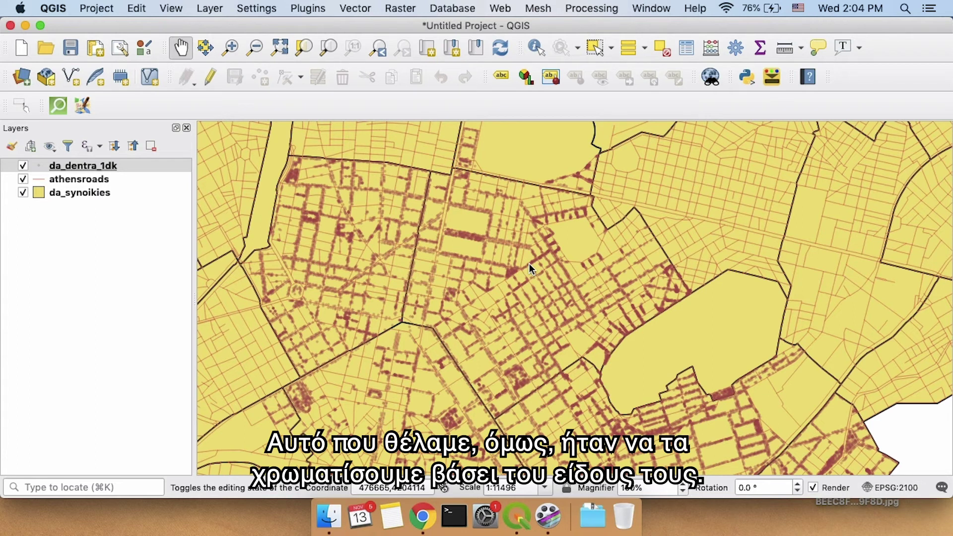
Step: Open the da_dentra_1dk attribute table from the Layers panel to review the name column
left_click(87, 167)
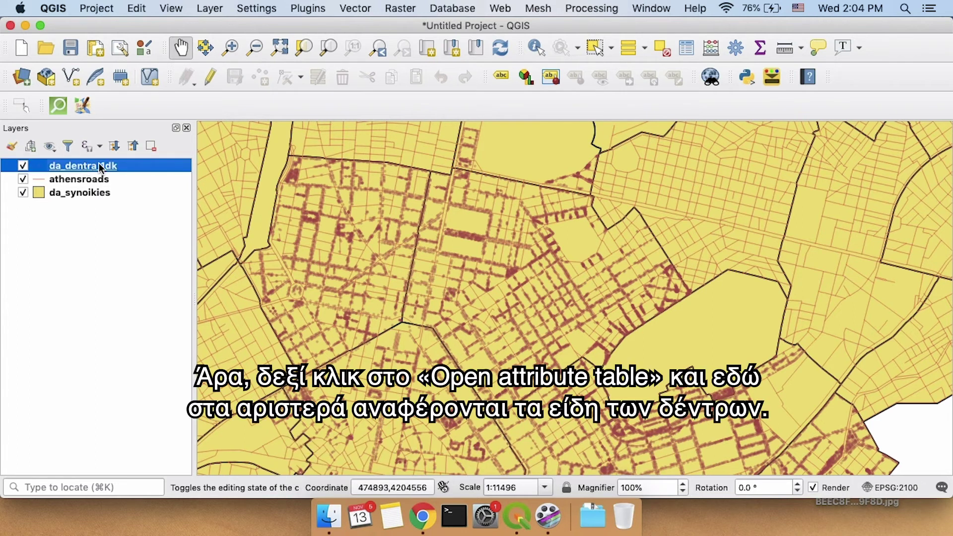
right_click(100, 168)
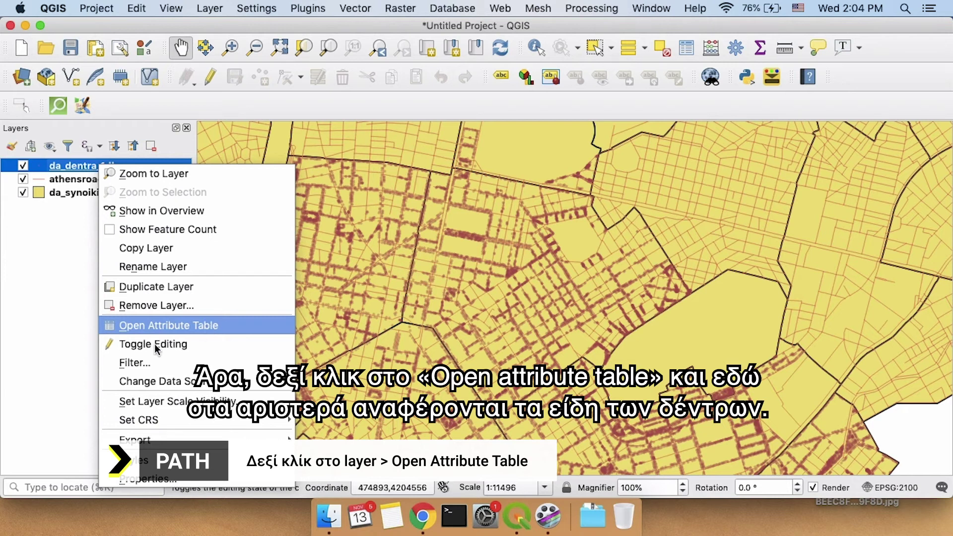
left_click(209, 326)
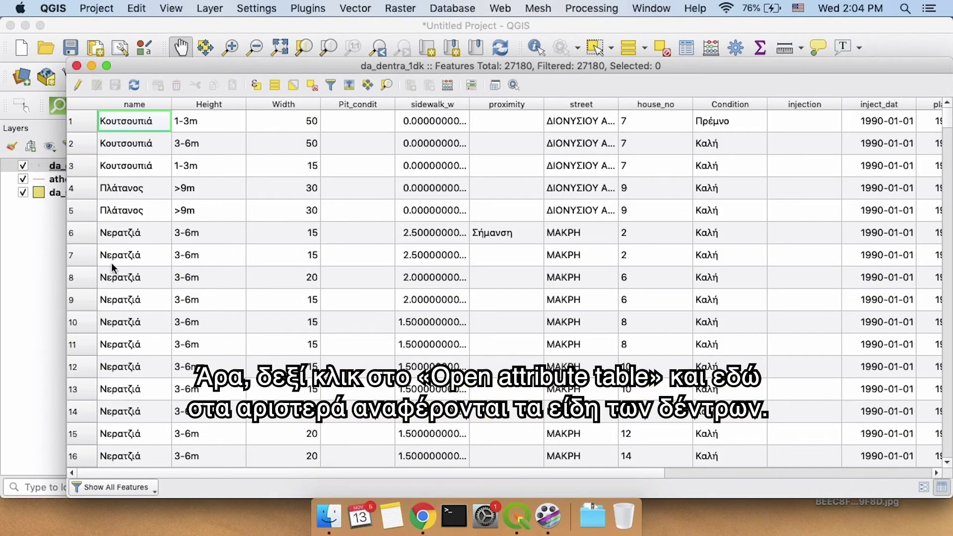
mouse_move(948, 115)
left_mouse_down()
mouse_move(949, 205)
mouse_move(942, 105)
left_mouse_up()
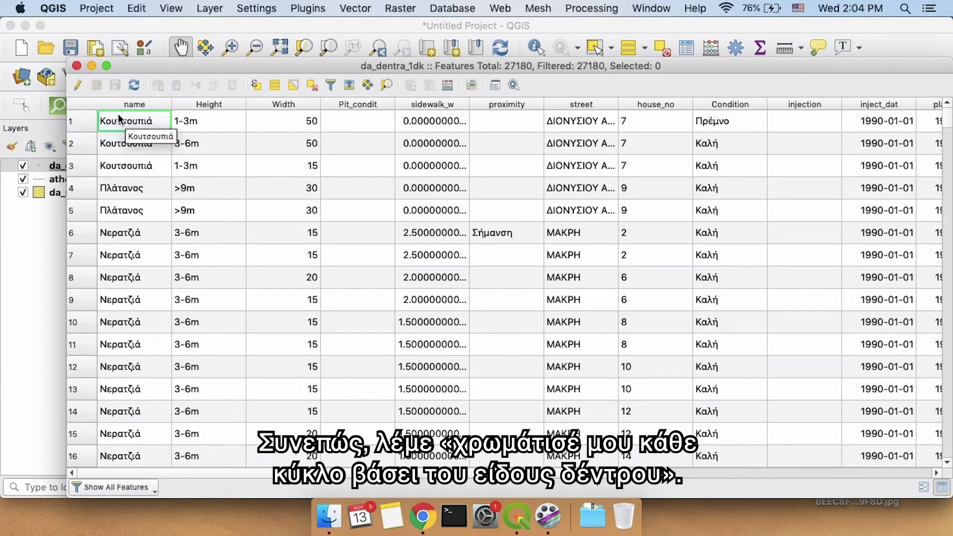
Step: Close the attribute table and open da_dentra_1dk's Symbology properties, moving the dialog aside
left_click(76, 67)
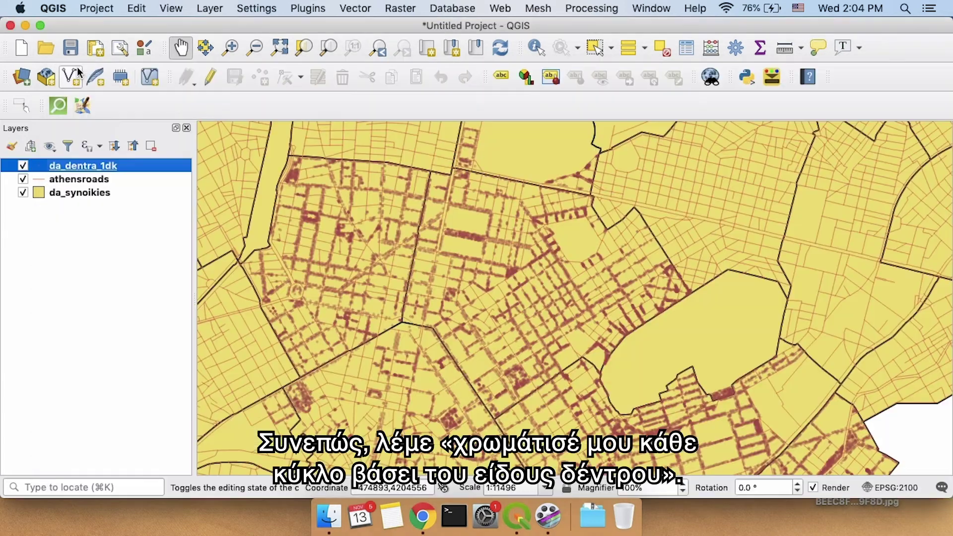
right_click(98, 166)
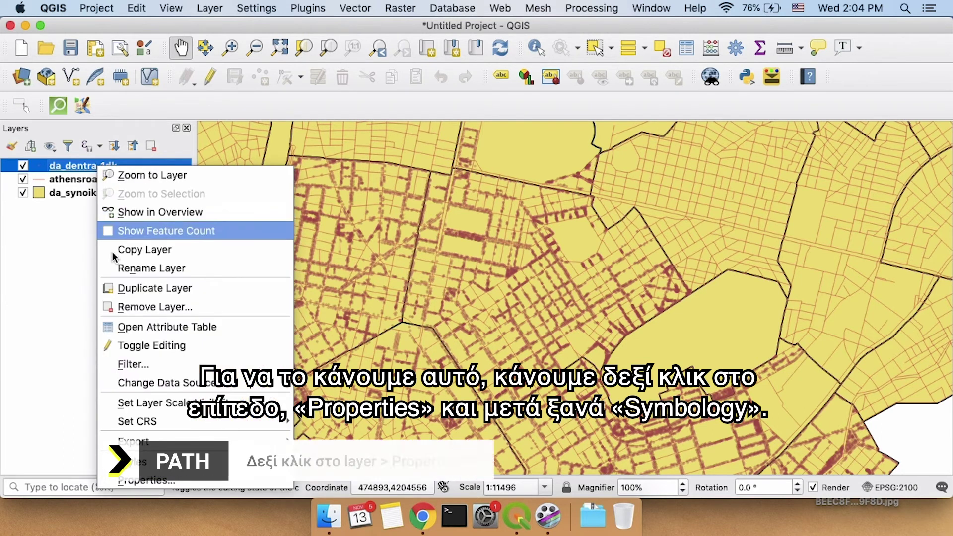
left_click(156, 481)
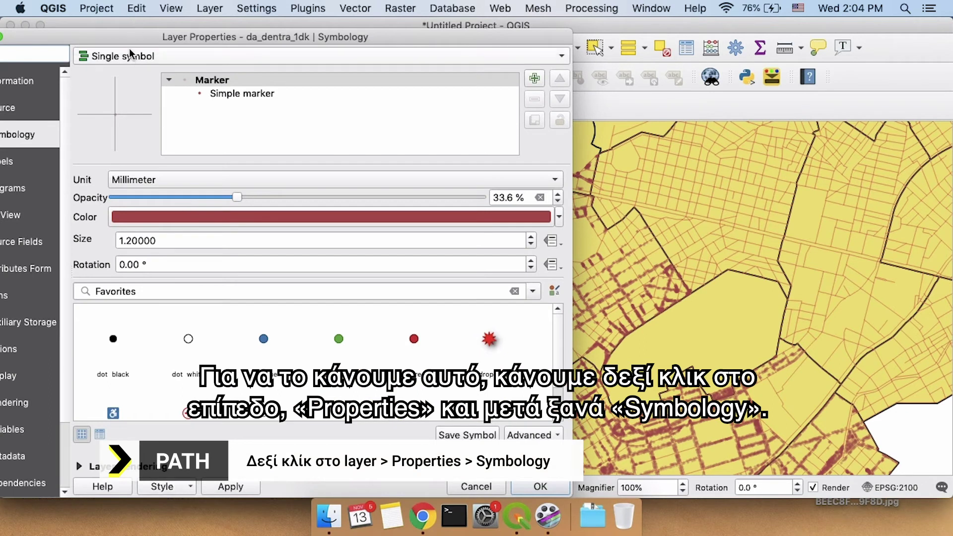
left_click_drag(161, 33, 361, 21)
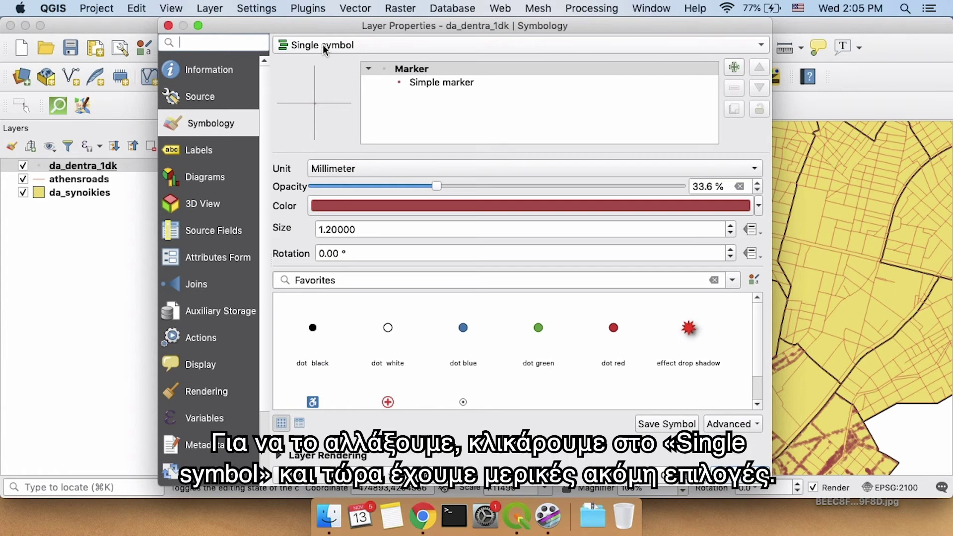
Step: Look through the renderer type list, keeping Single symbol for now
left_click(323, 44)
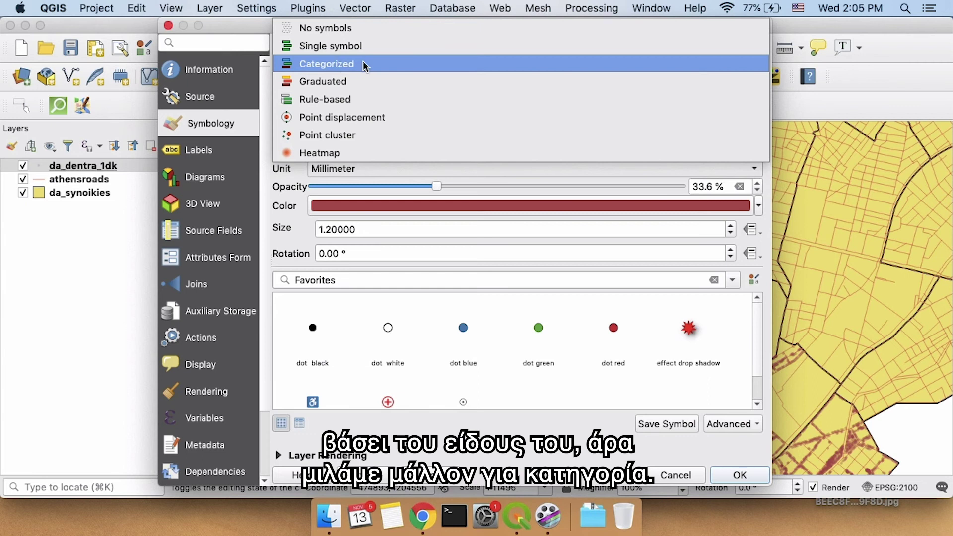
left_click(335, 46)
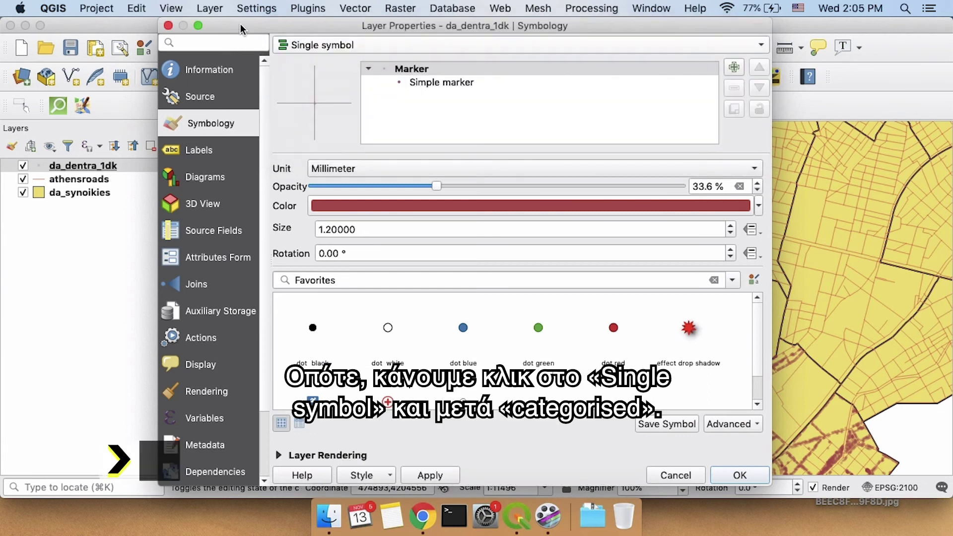
Step: Switch the renderer to Categorized and choose the 'name' column
left_click(335, 45)
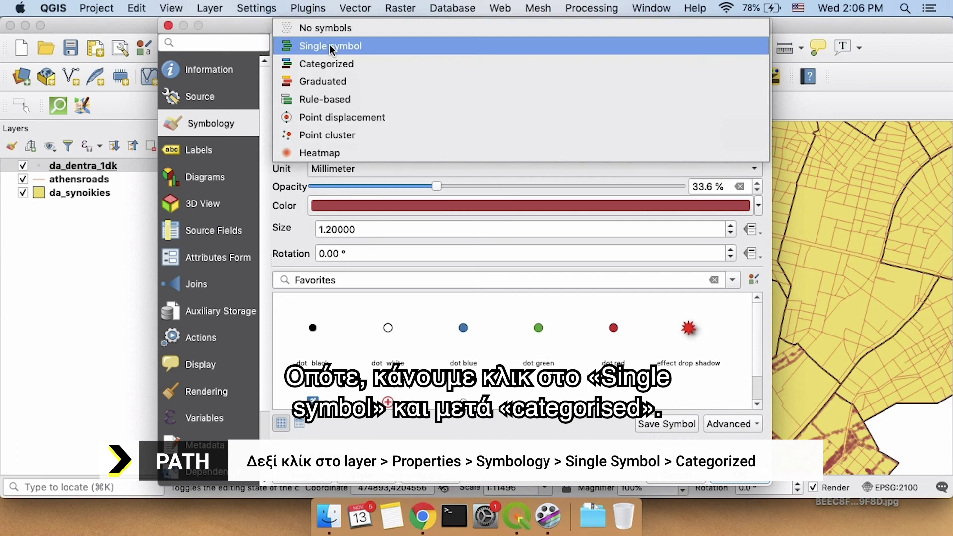
left_click(376, 64)
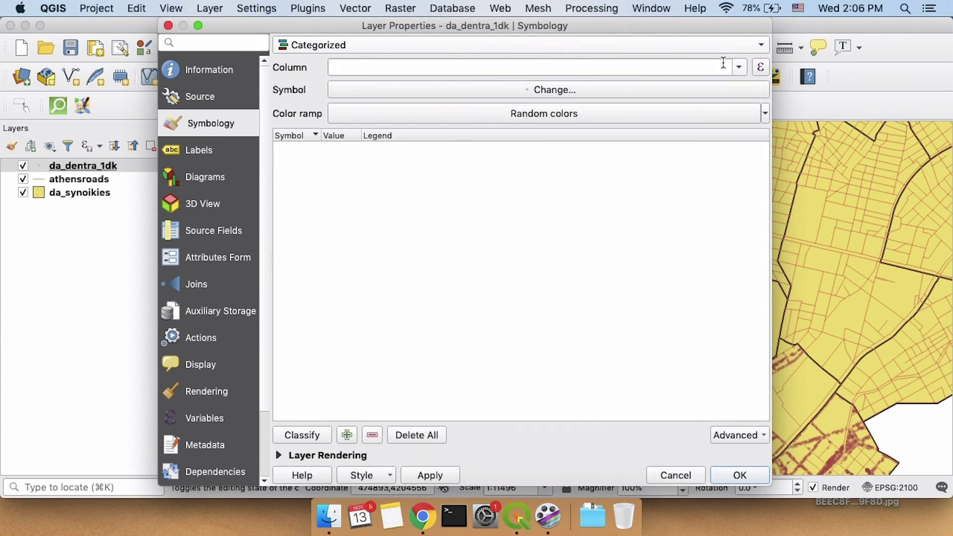
left_click(739, 67)
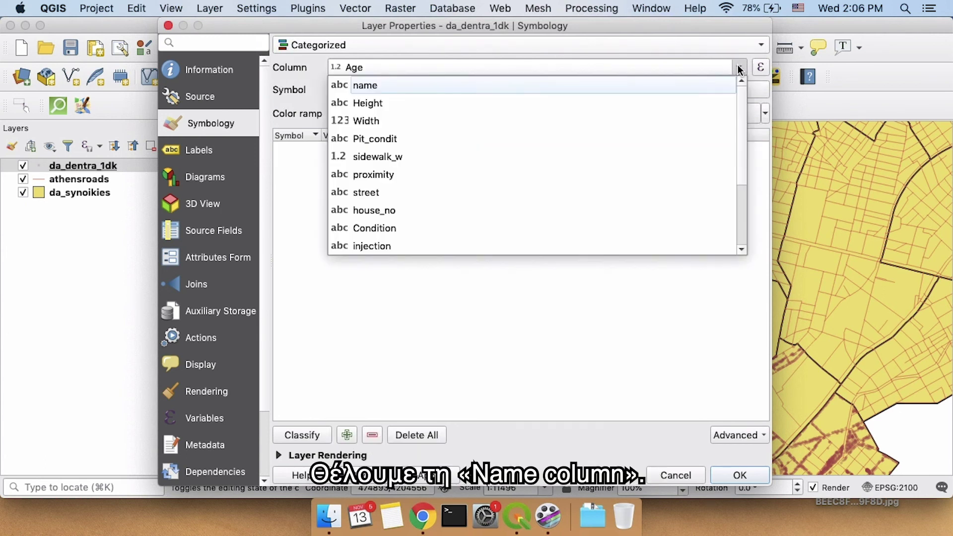
left_click(361, 85)
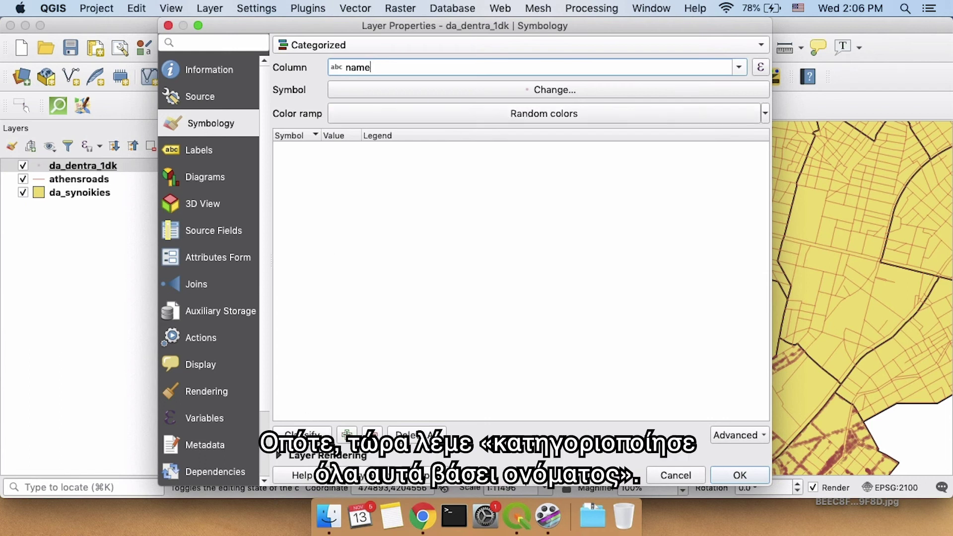
Step: Classify to create one class per name value and widen the Value column to show full species names
left_click(302, 432)
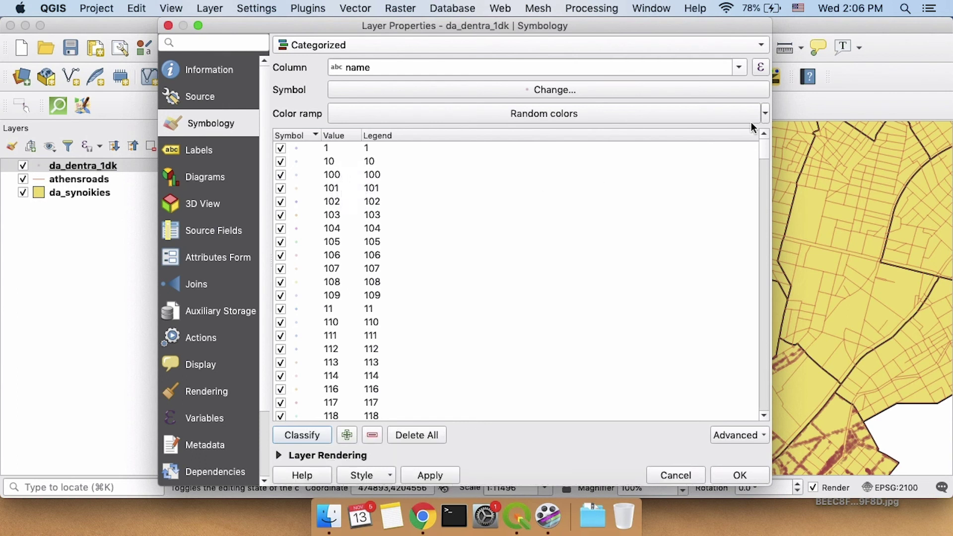
left_click_drag(763, 144, 766, 381)
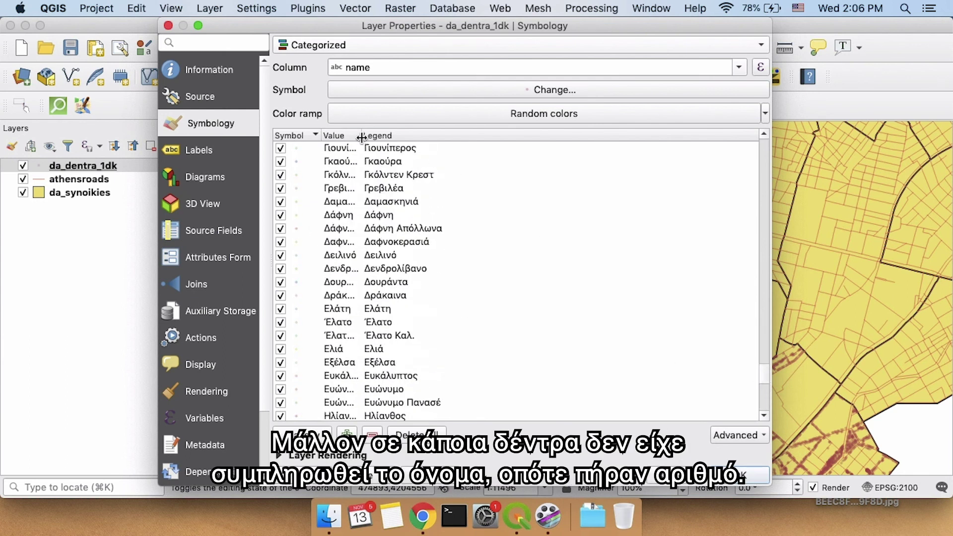
left_click_drag(361, 135, 440, 135)
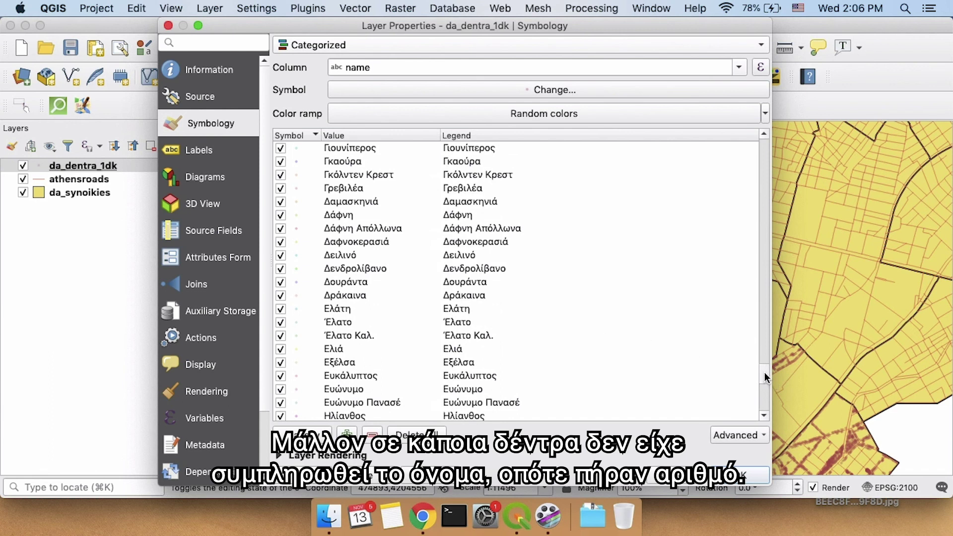
left_click_drag(765, 372, 762, 363)
Step: Select the numeric categories 1 to 99 and delete them, leaving only Greek species names
left_click(348, 268)
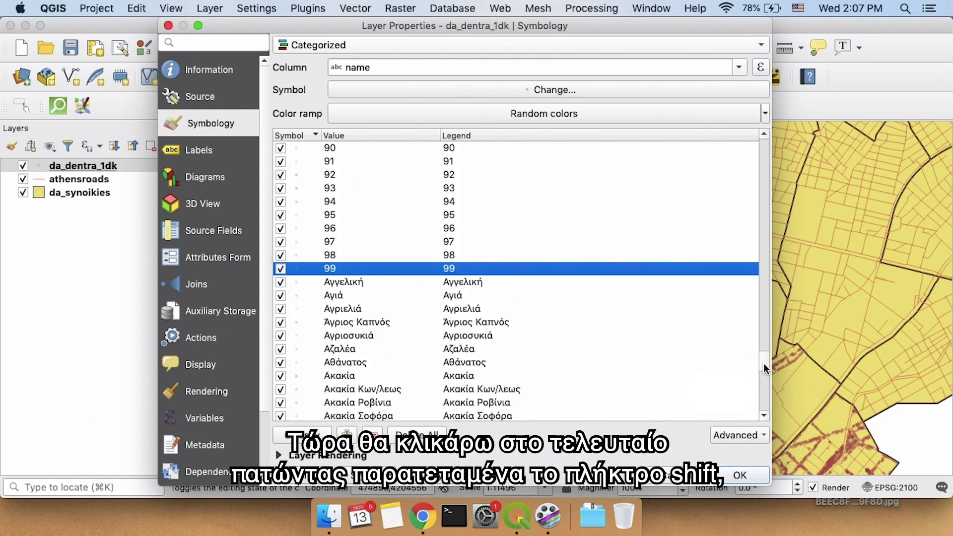
left_click_drag(763, 366, 761, 141)
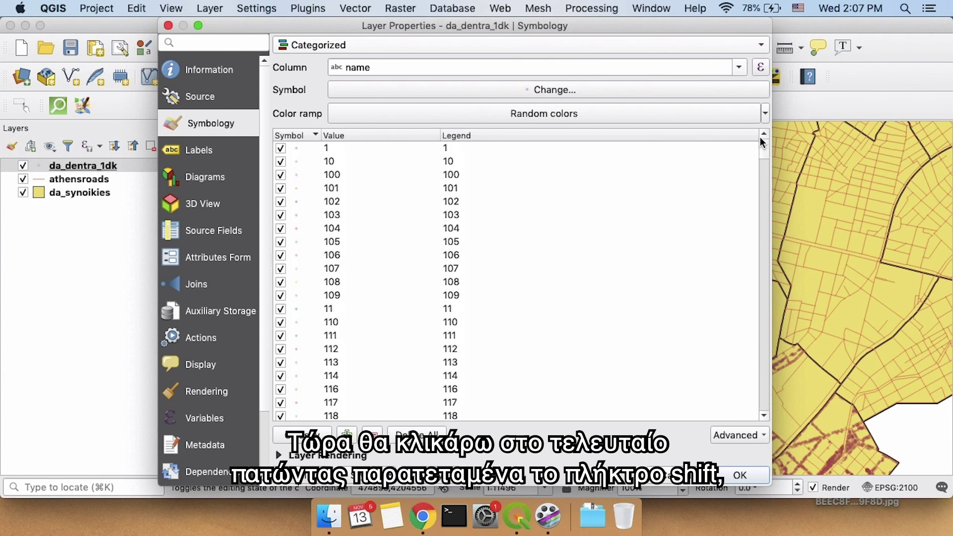
left_click(335, 147, "shift")
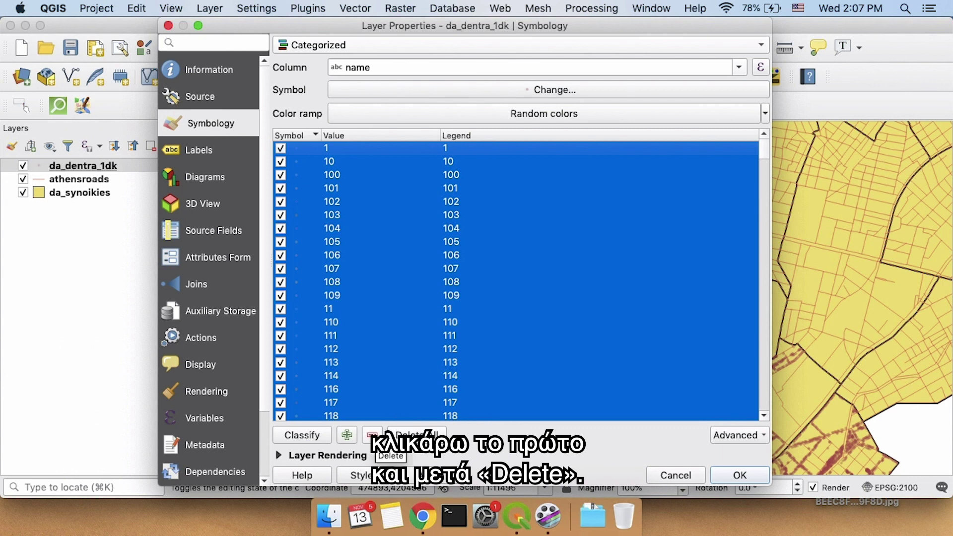
left_click(372, 435)
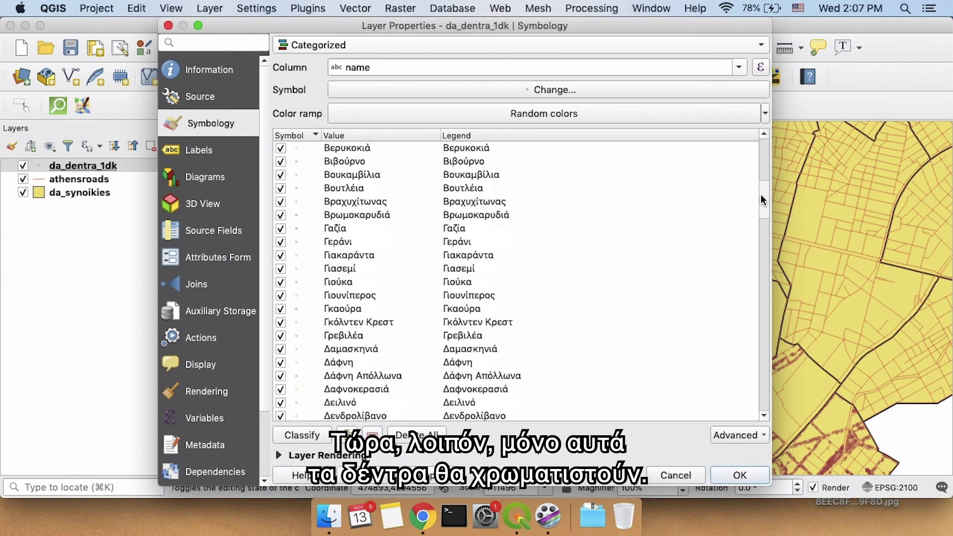
left_click_drag(761, 198, 743, 129)
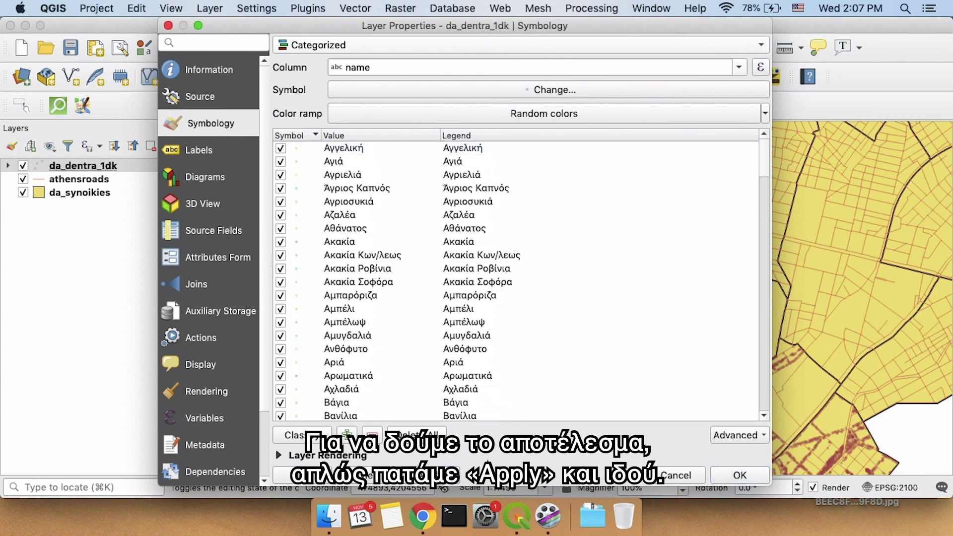
Step: Move the Layer Properties dialog aside to view the species-coloured tree points, then back
left_click_drag(568, 23, 125, 22)
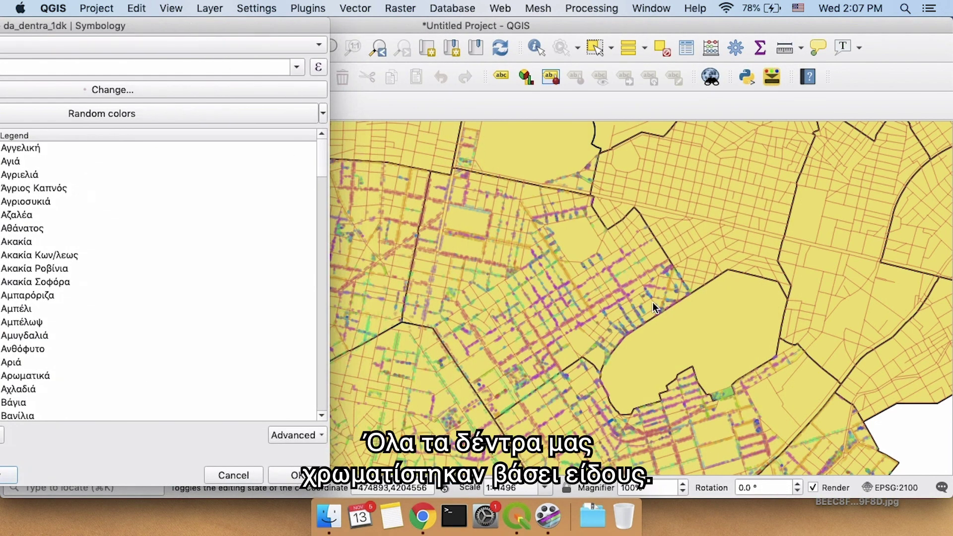
left_click_drag(94, 30, 290, 11)
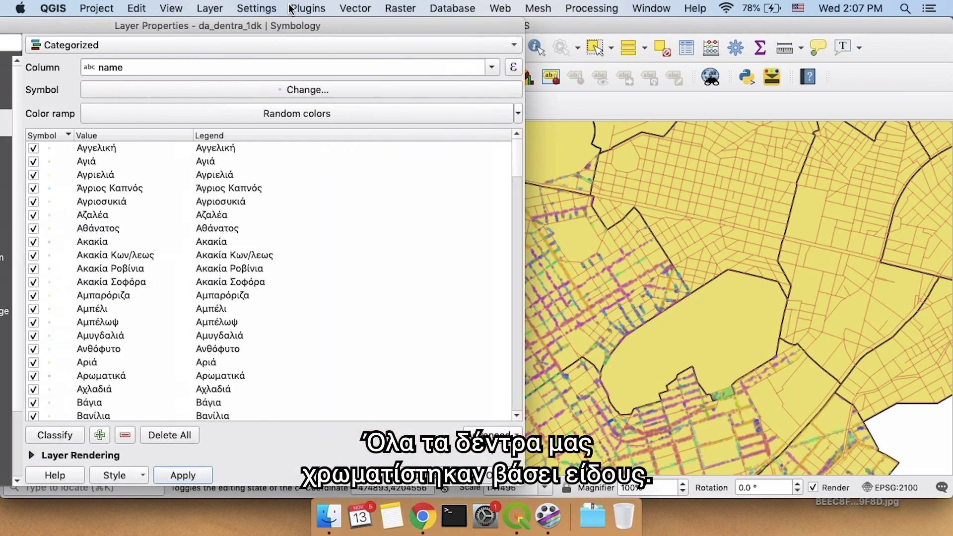